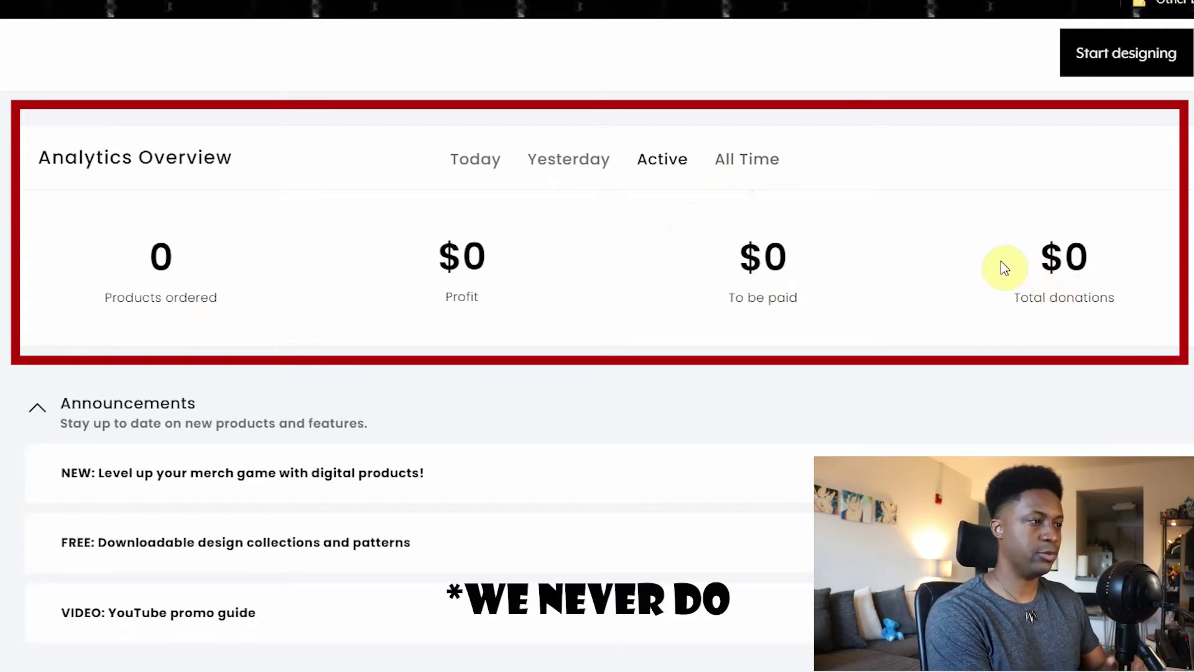
# Review the dashboard's announcements and quick start guide, and open the product launcher to create products
pyautogui.scroll(-3, 381, 354)
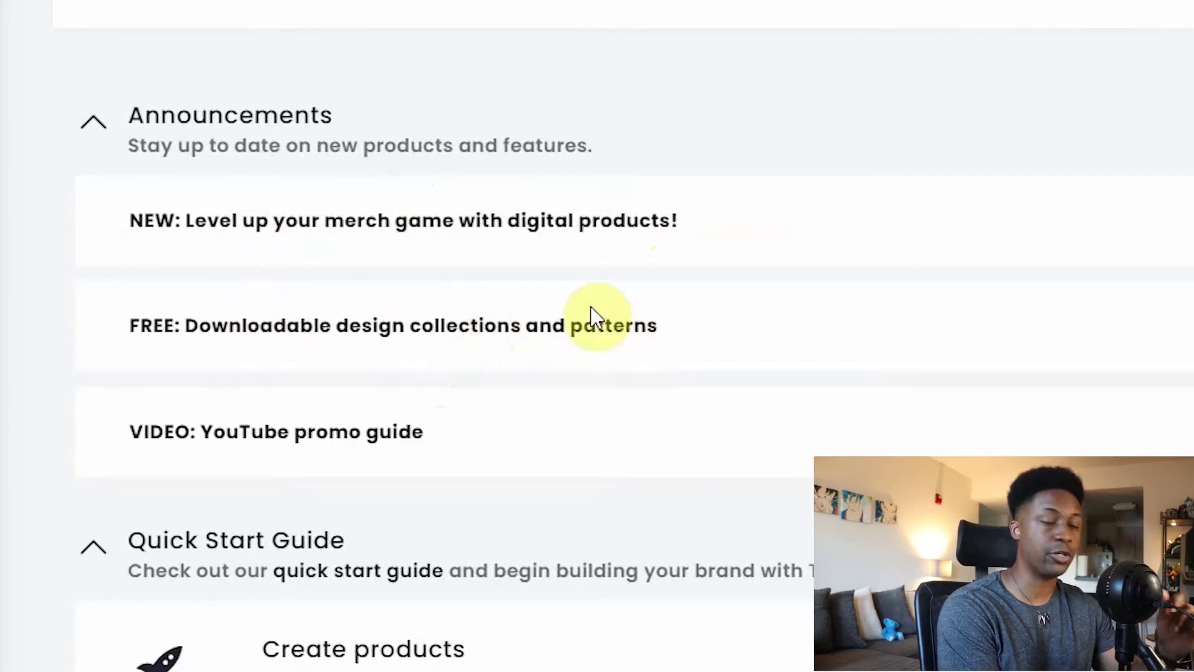
pyautogui.scroll(-3, 414, 248)
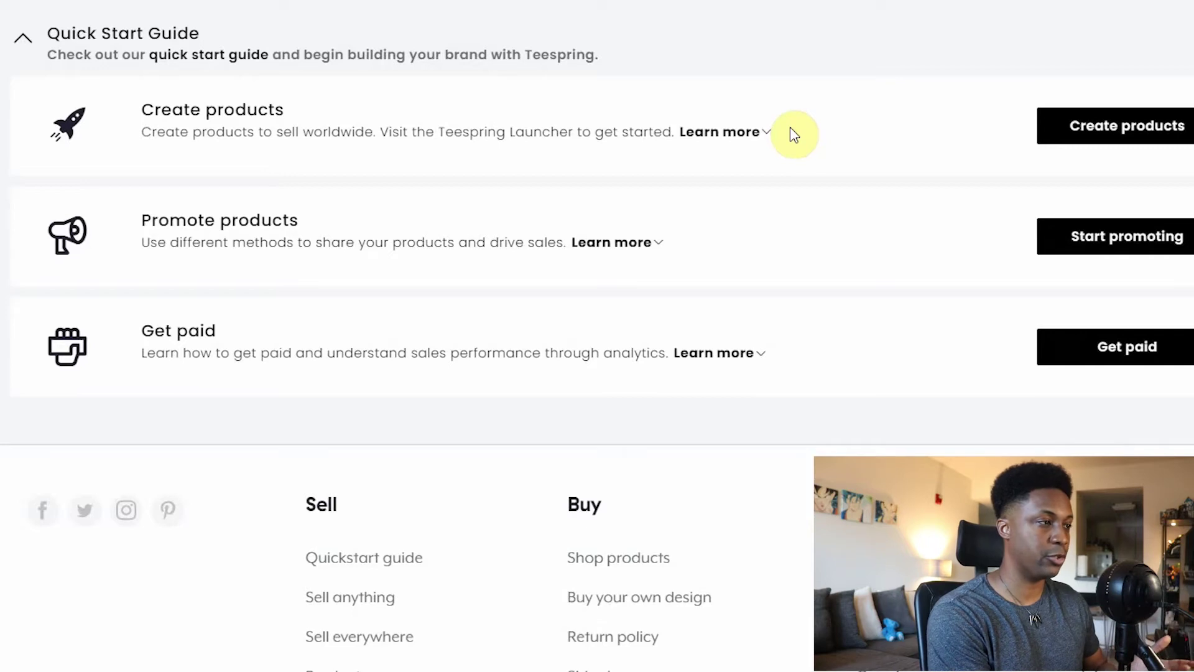
pyautogui.click(1148, 138)
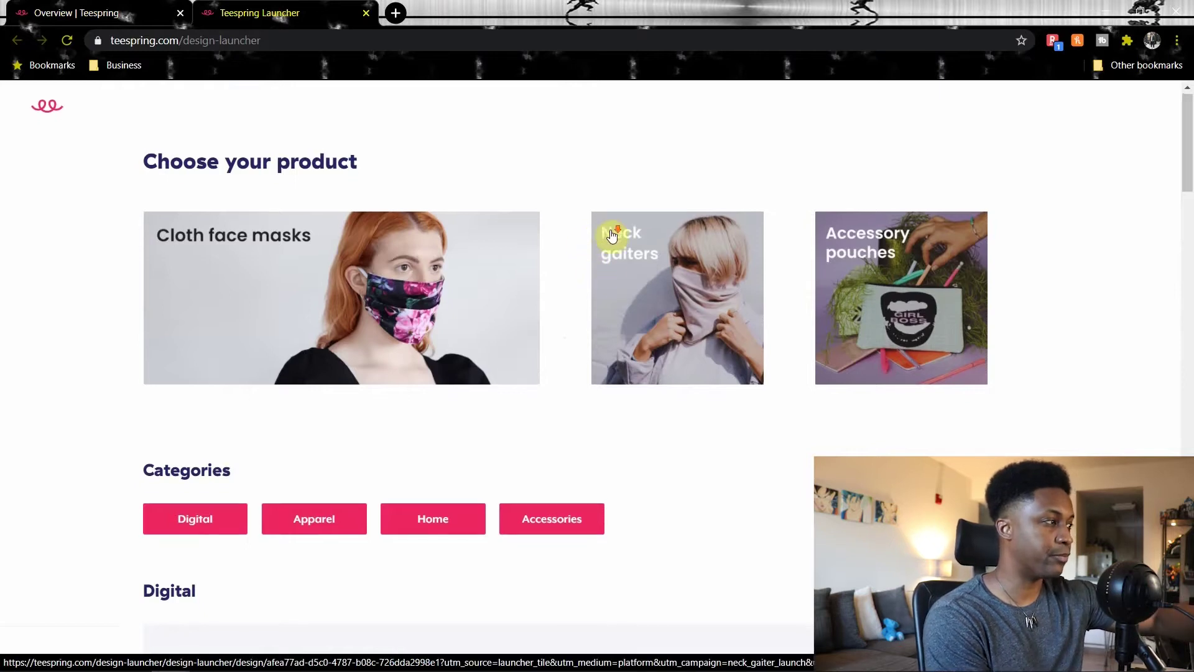
# Go to the Digital category in the product launcher and look over its audio, document, image and other product types
pyautogui.scroll(-1, 607, 236)
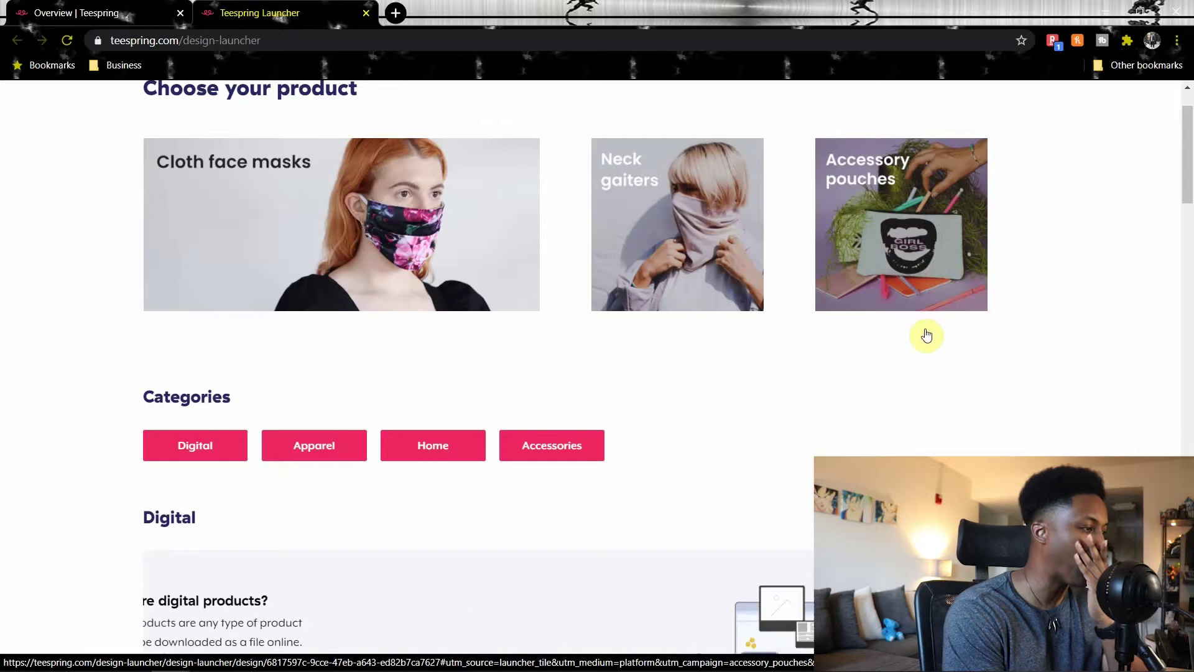
pyautogui.scroll(-3, 770, 245)
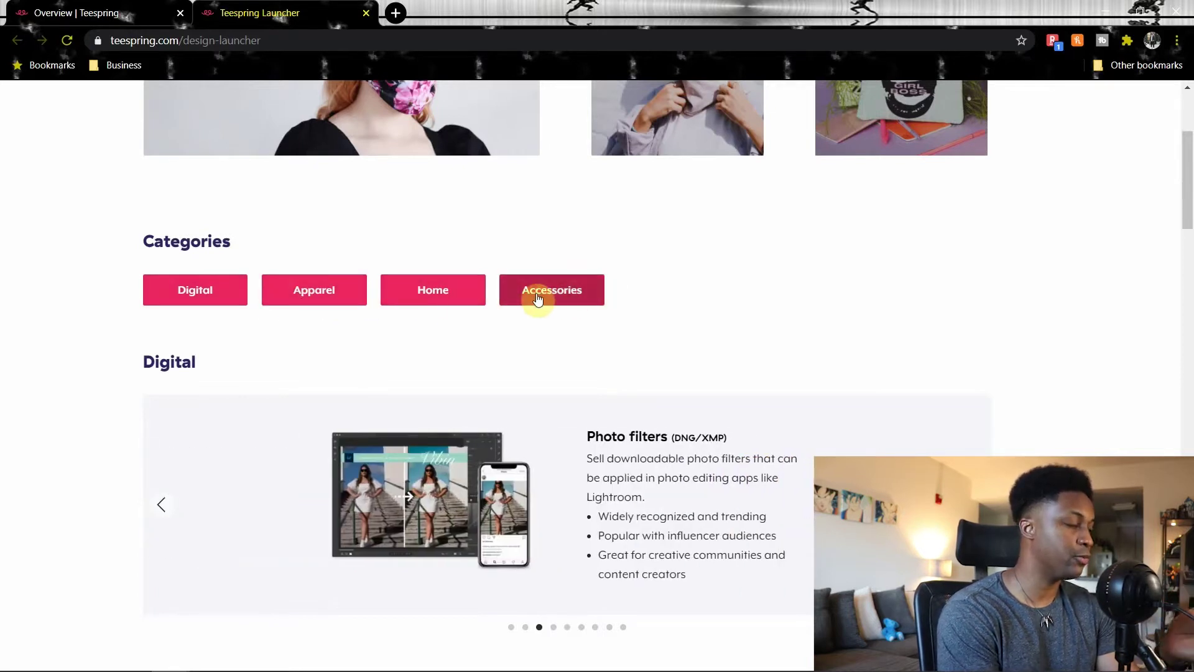
pyautogui.click(194, 290)
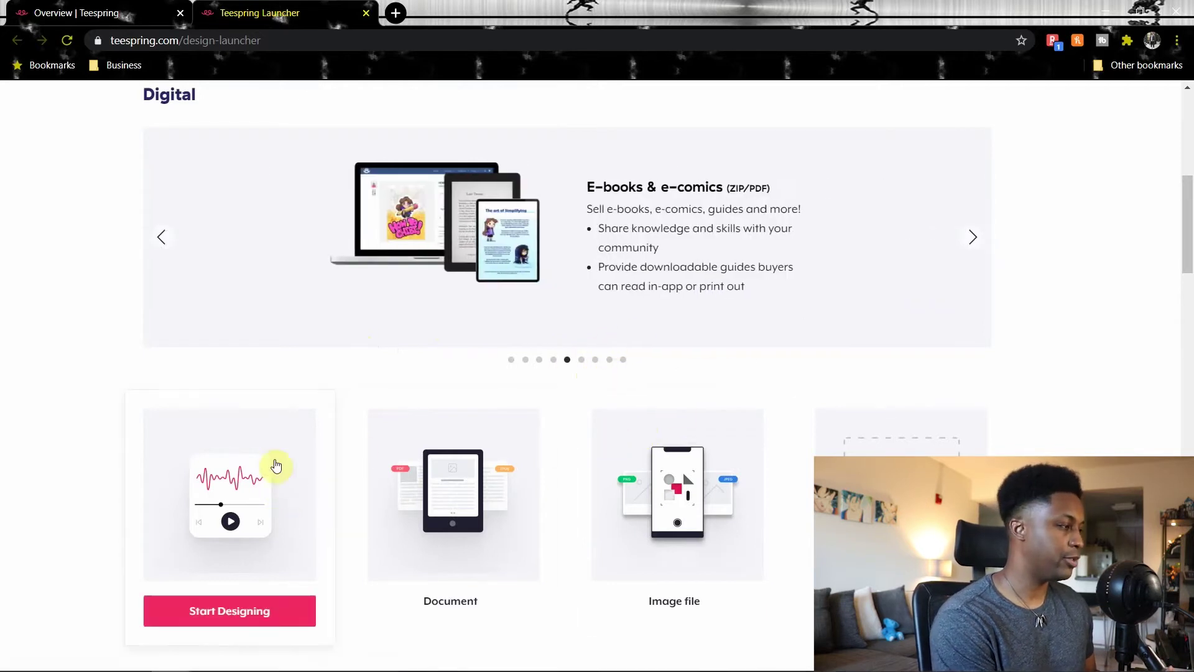
pyautogui.scroll(-3, 212, 470)
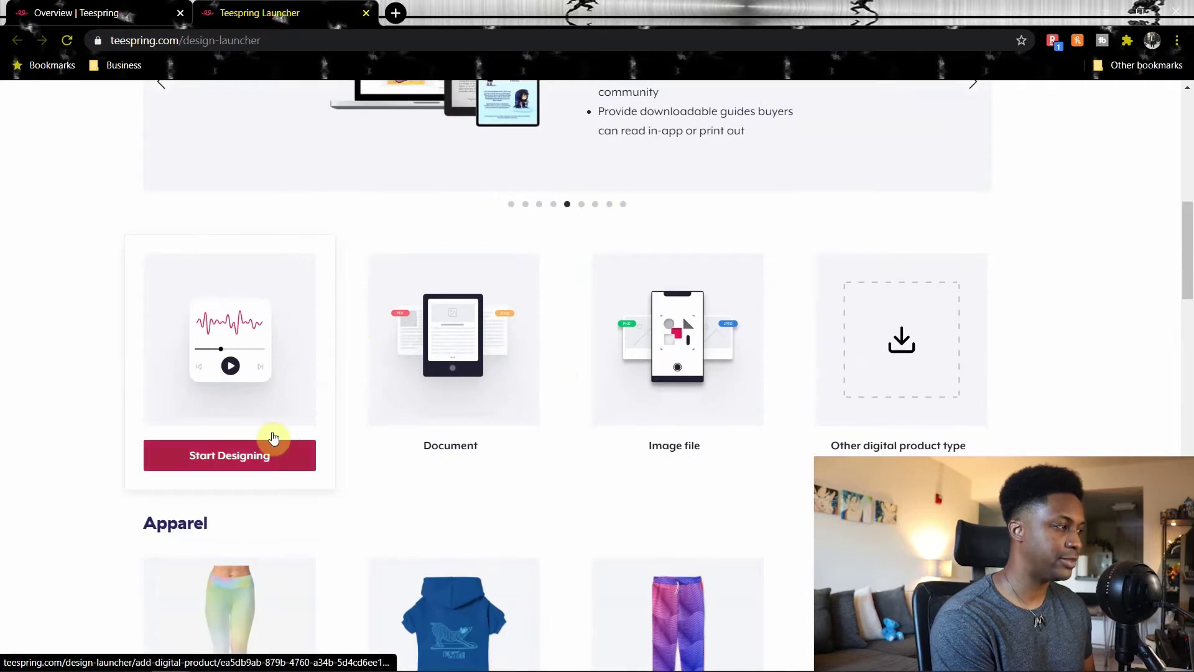
pyautogui.moveTo(447, 474)
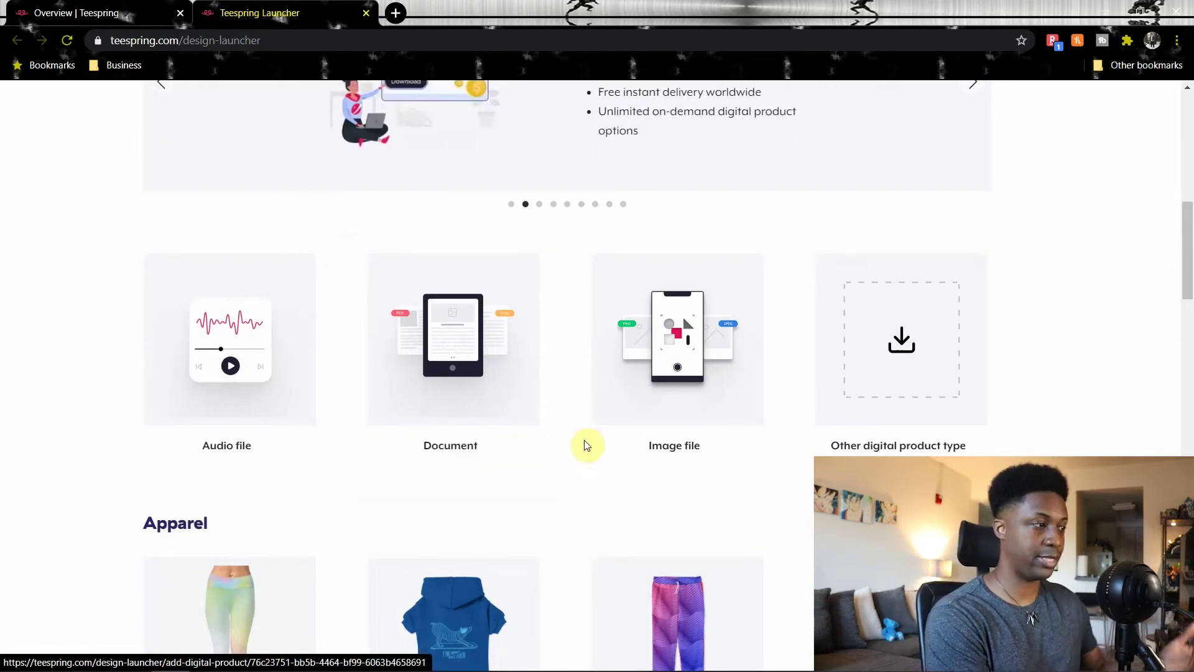
pyautogui.moveTo(721, 336)
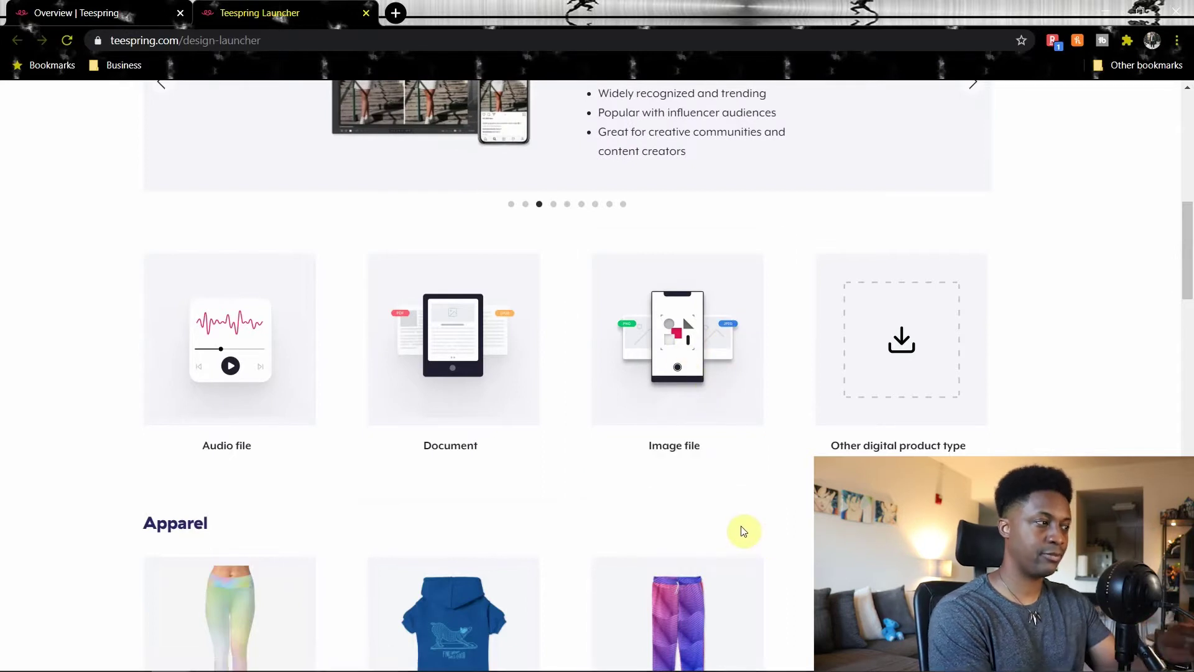
pyautogui.moveTo(694, 476)
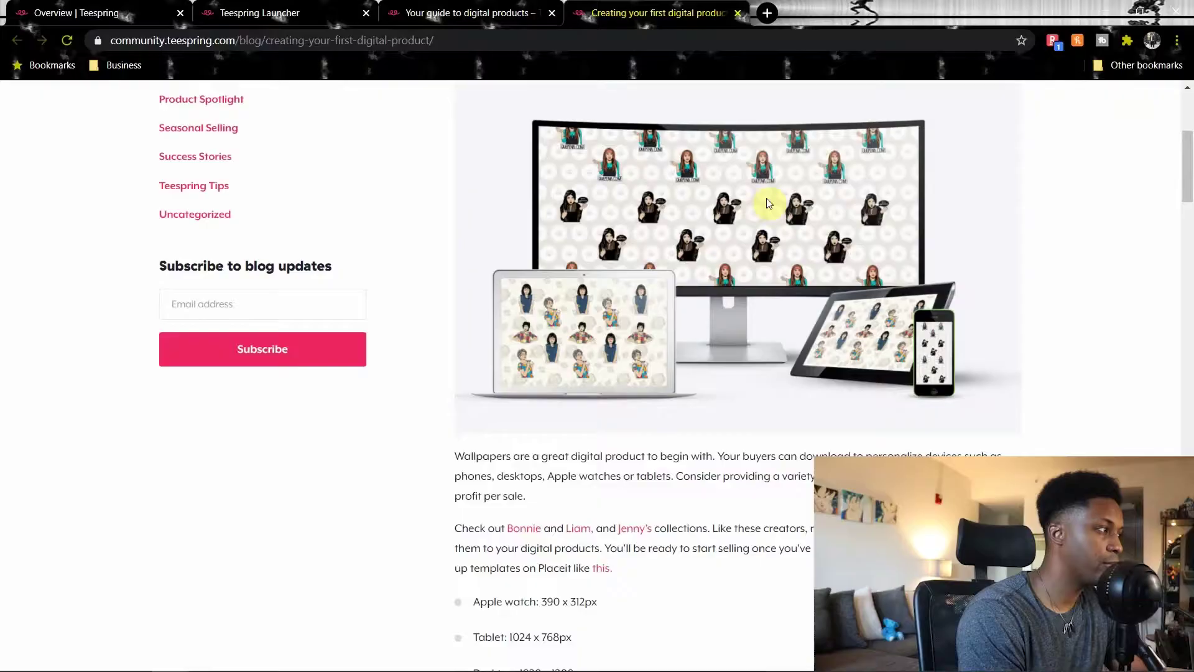
# Read the article on creating a first digital product, from wallpaper bundles through printable posters and e-books to photo filters
pyautogui.scroll(5, 767, 198)
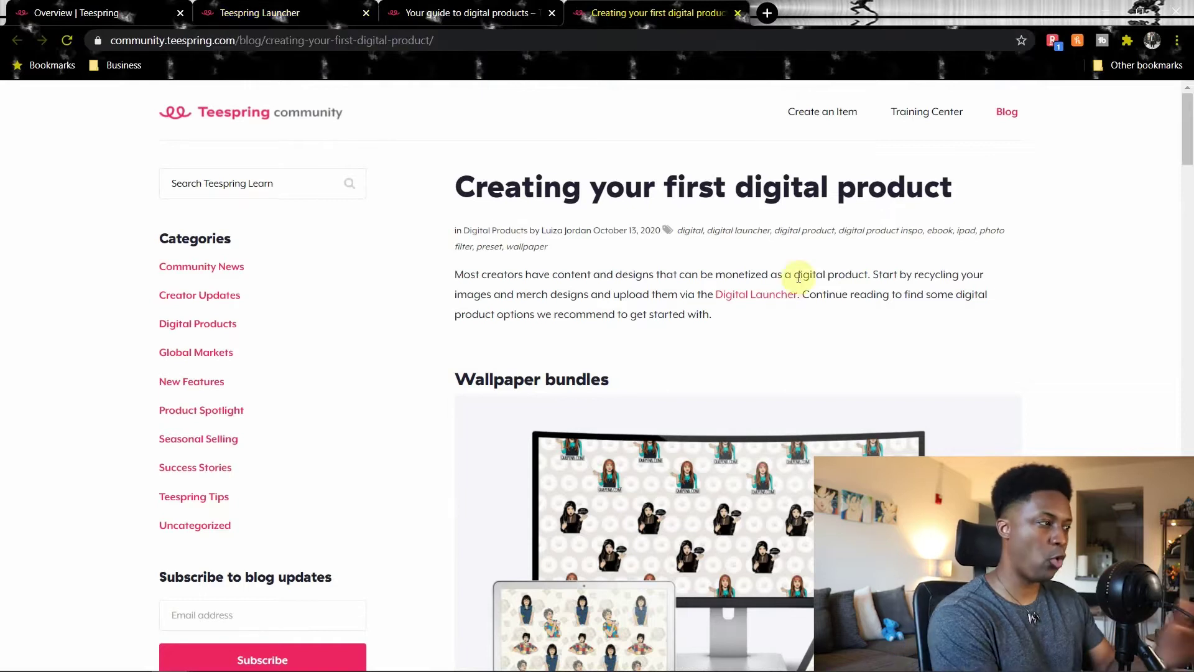
pyautogui.scroll(-3, 784, 335)
pyautogui.scroll(-10, 765, 339)
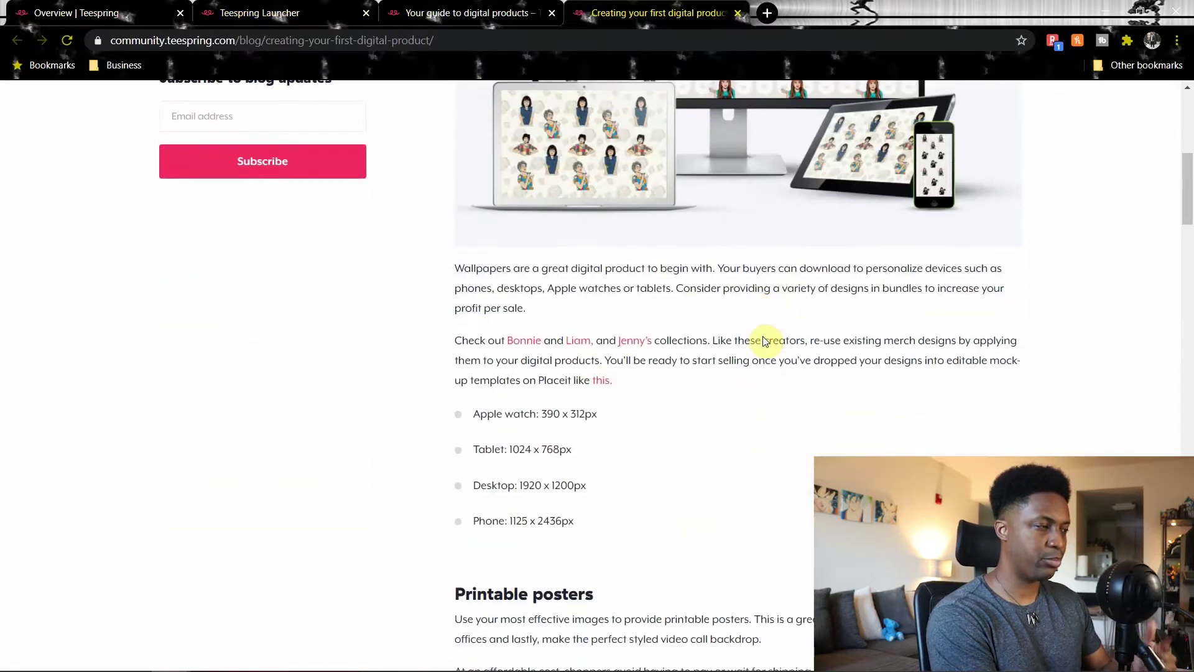
pyautogui.scroll(-10, 758, 348)
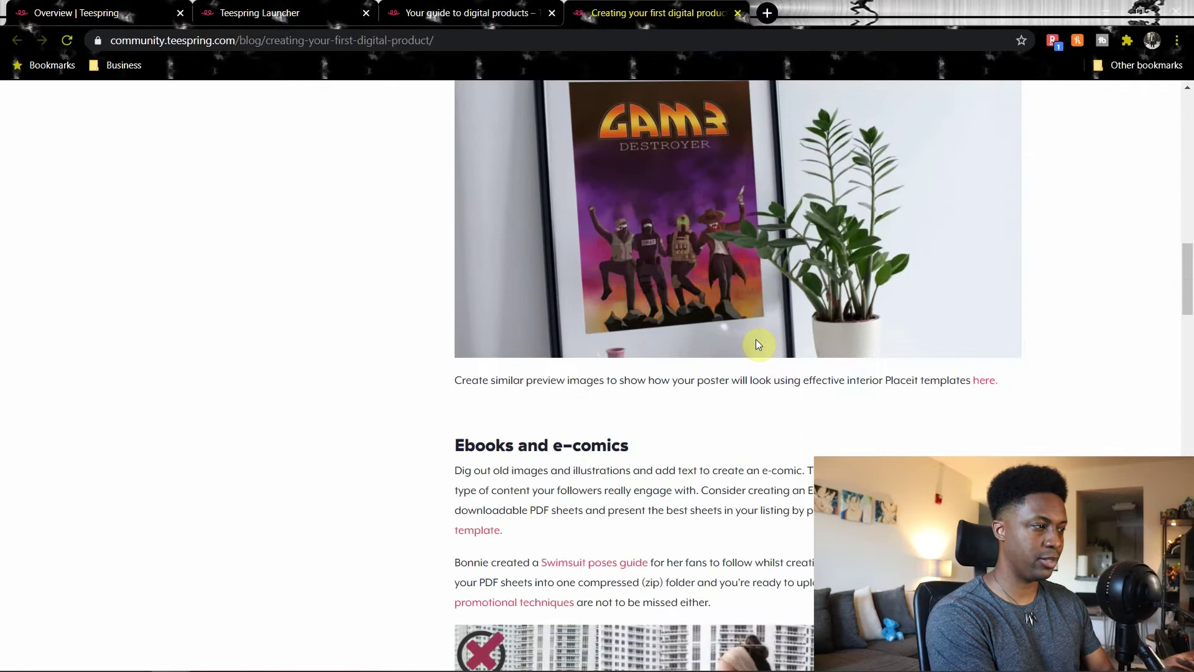
pyautogui.scroll(-3, 751, 336)
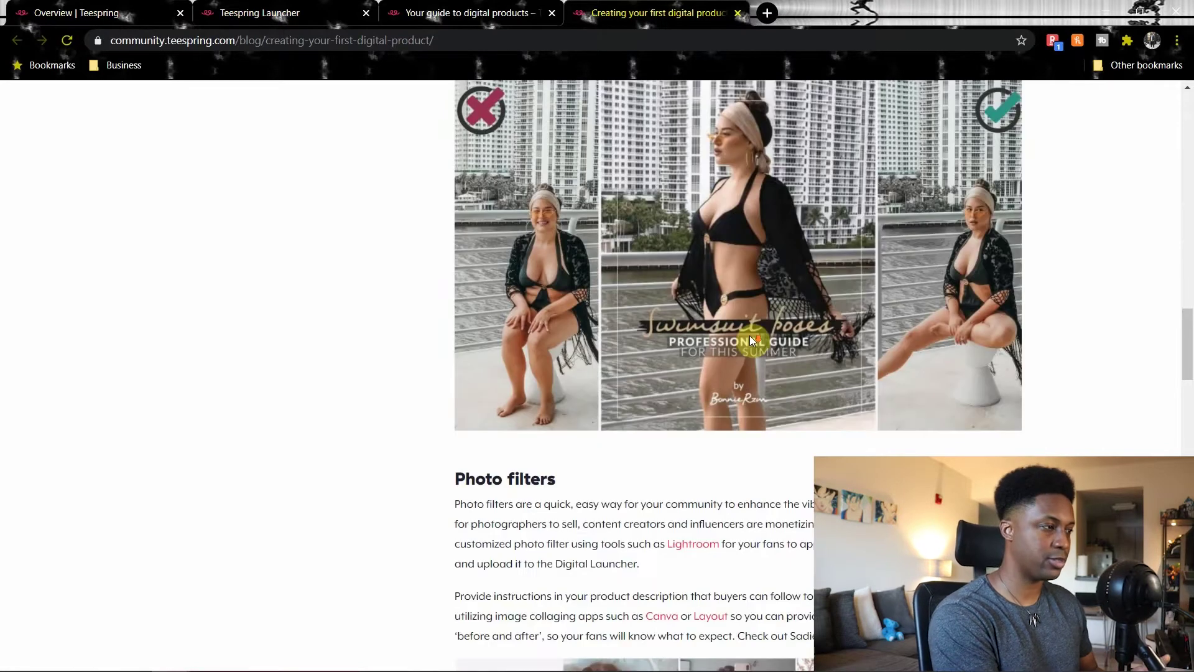
pyautogui.scroll(-3, 709, 426)
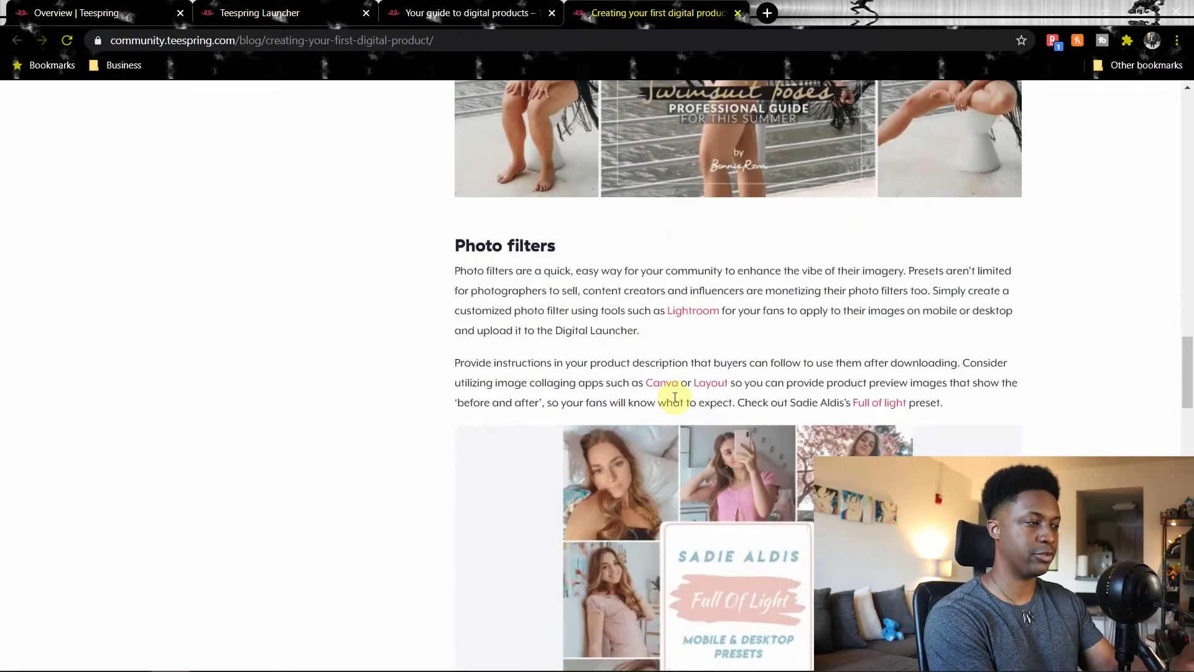
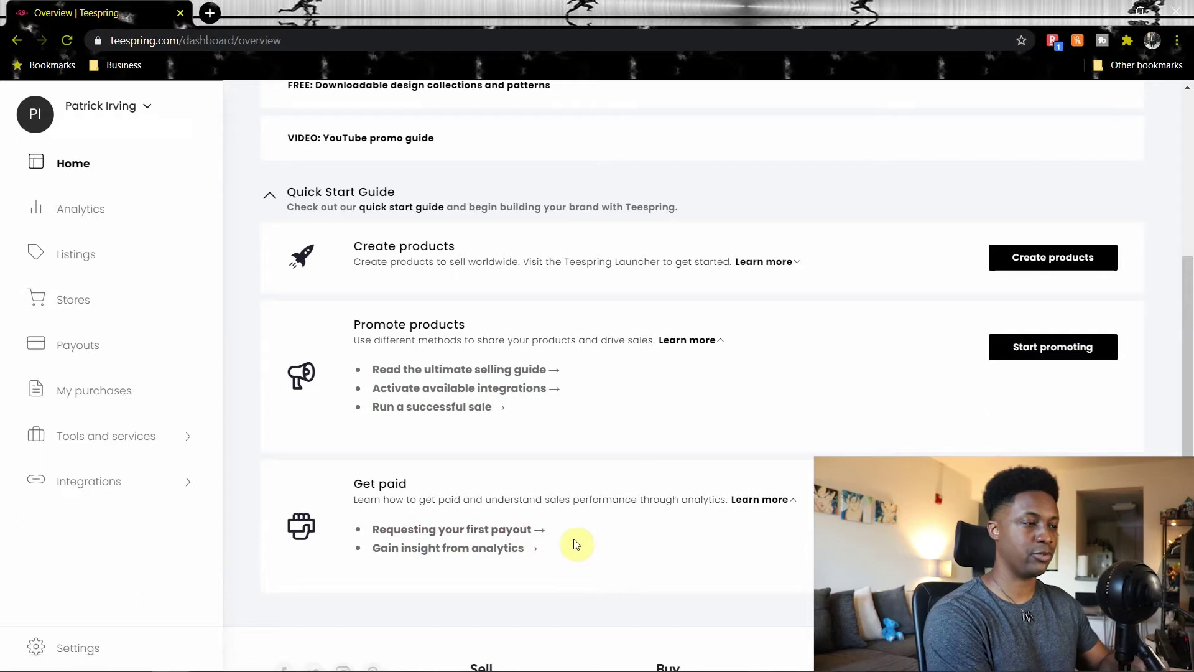
# Inspect the analytics chart by Views and by Profits, and check the Source of Units, Listings and Orders sections
pyautogui.middleClick(460, 388)
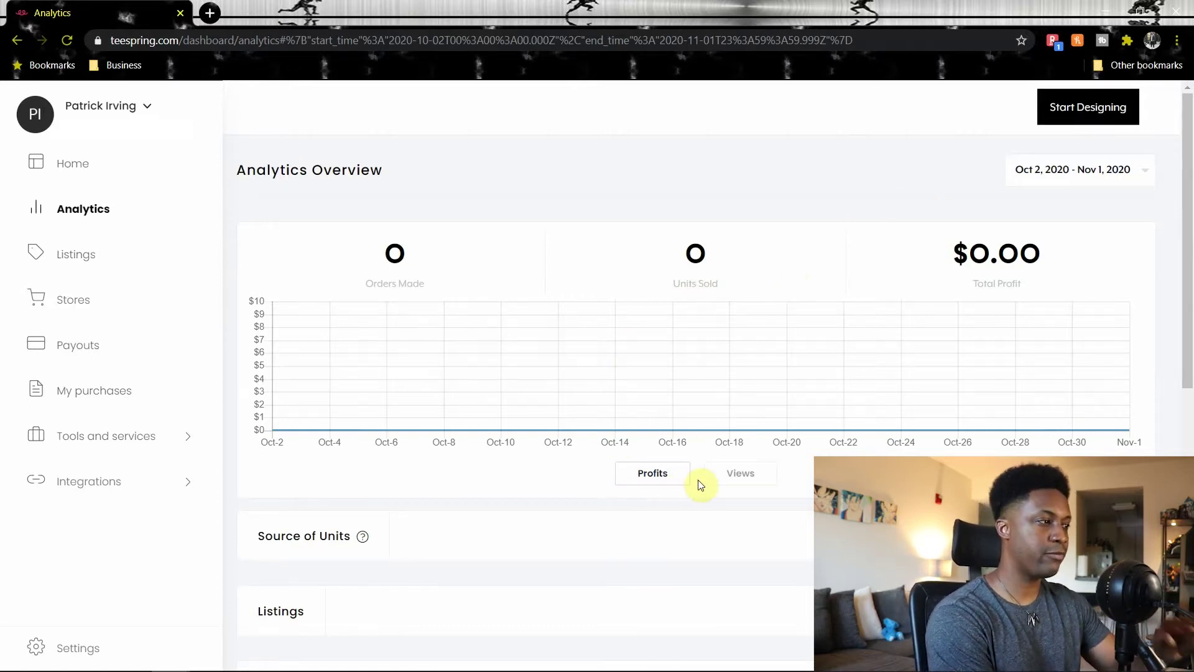
pyautogui.click(717, 480)
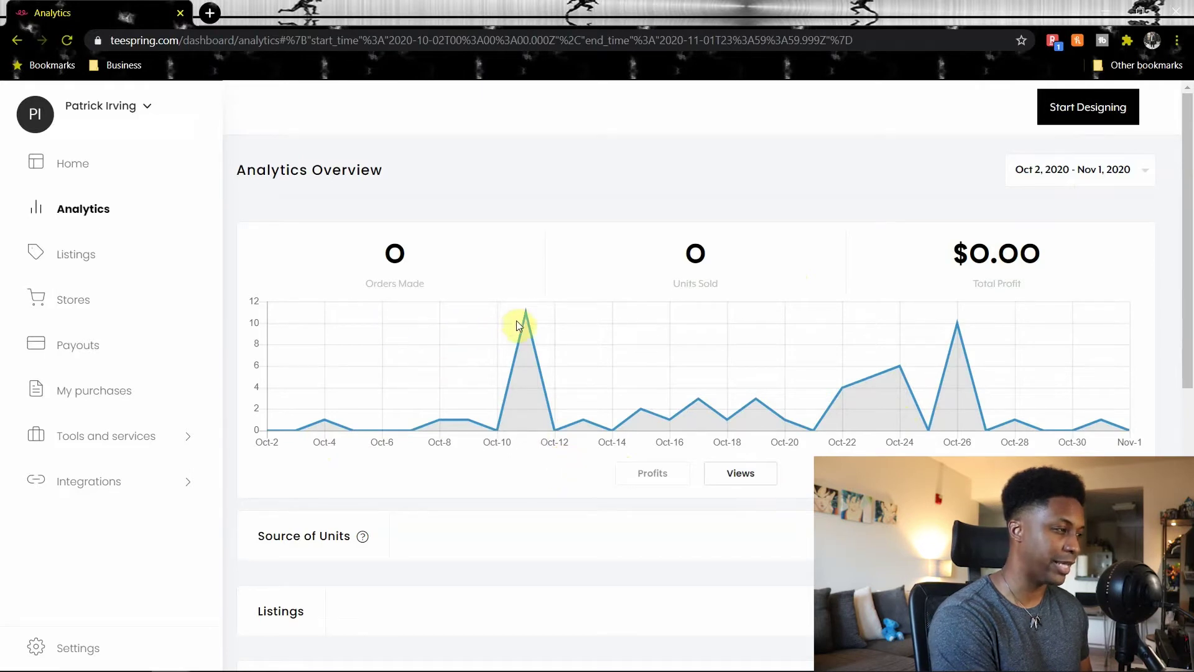
pyautogui.moveTo(525, 309)
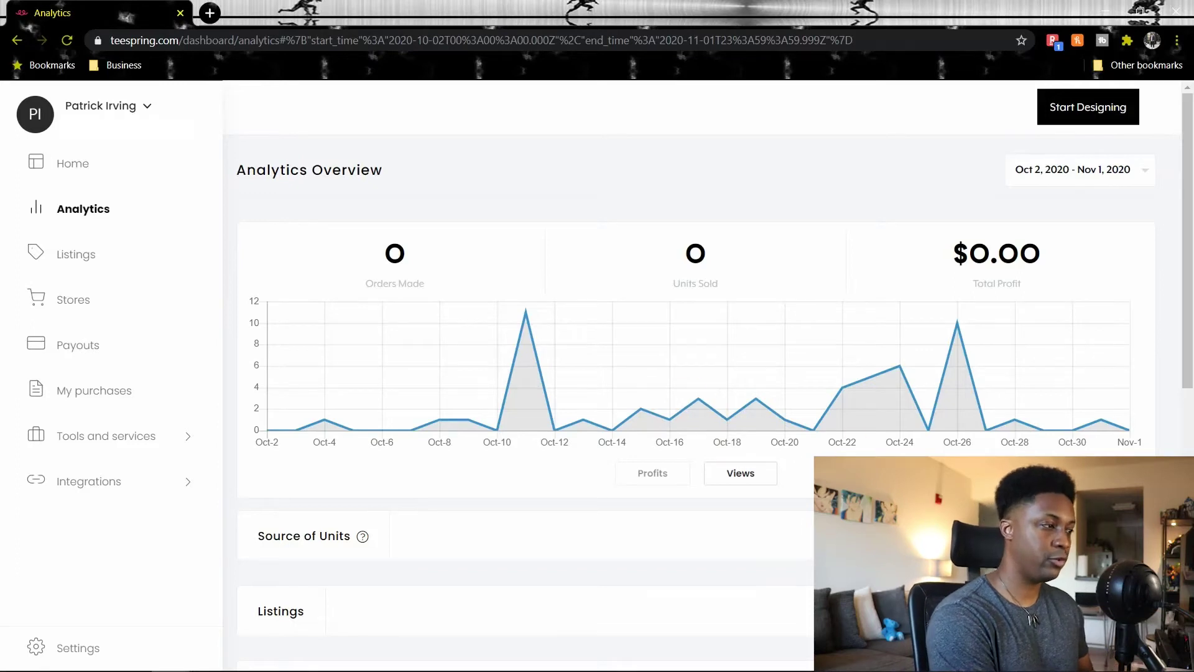
pyautogui.click(666, 472)
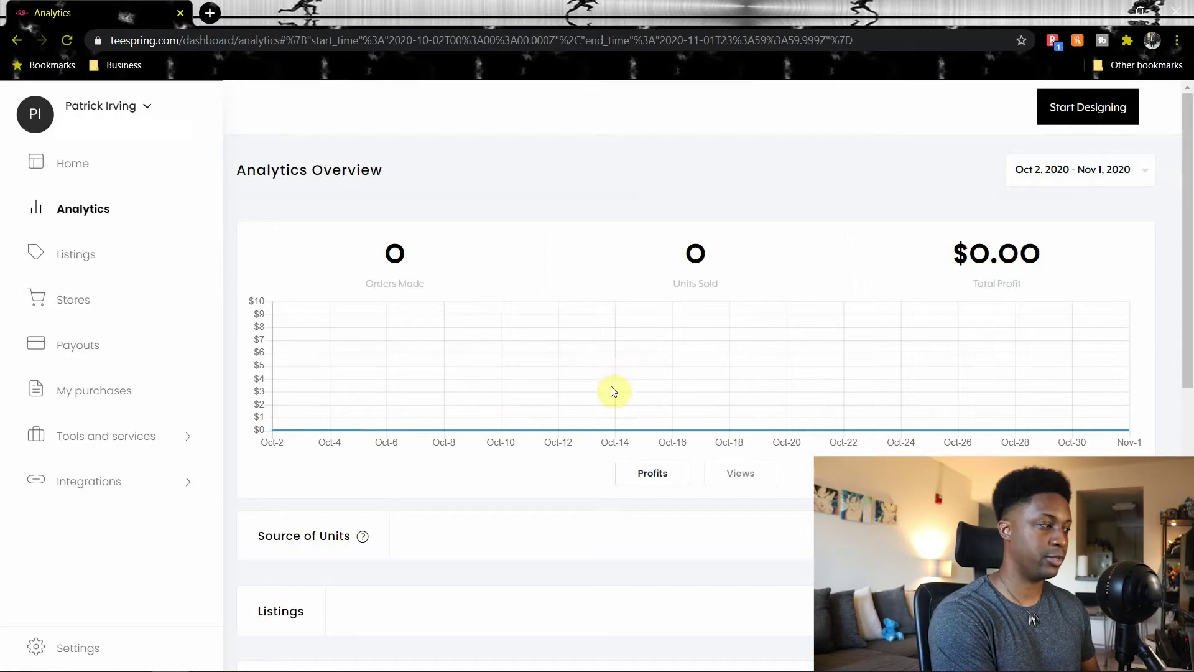
pyautogui.scroll(-3, 597, 299)
pyautogui.scroll(-3, 588, 309)
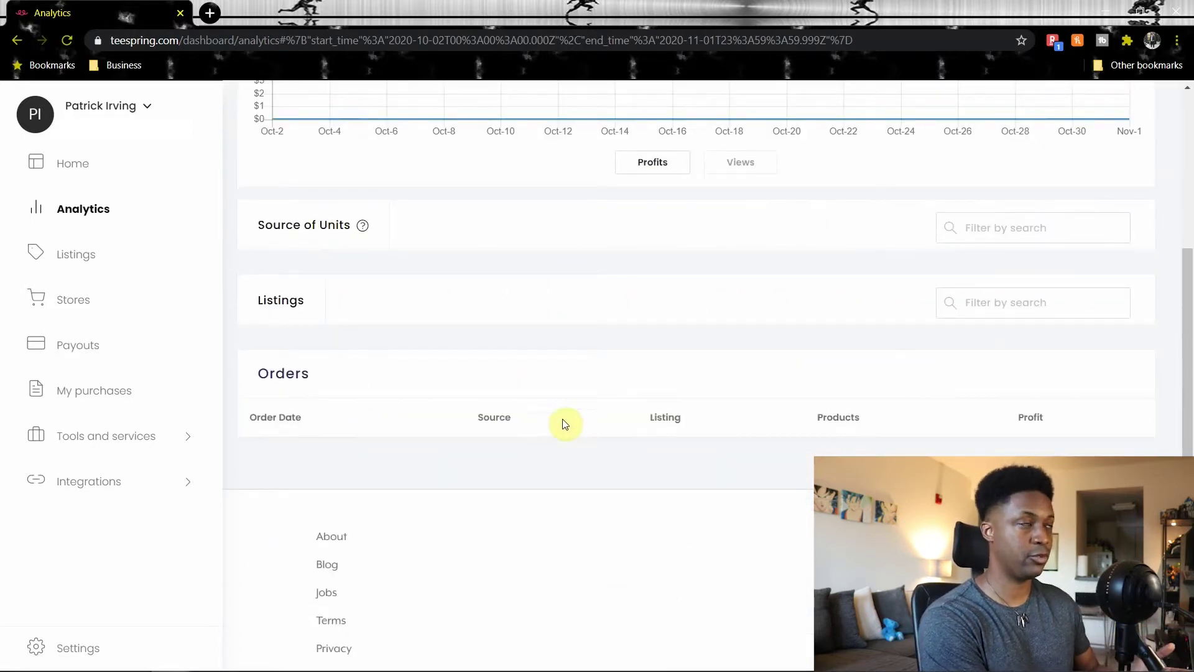
# Set the analytics date range to Jul 1, 2020 through Nov 1, 2020 and update the report
pyautogui.scroll(6, 1159, 294)
pyautogui.click(1144, 177)
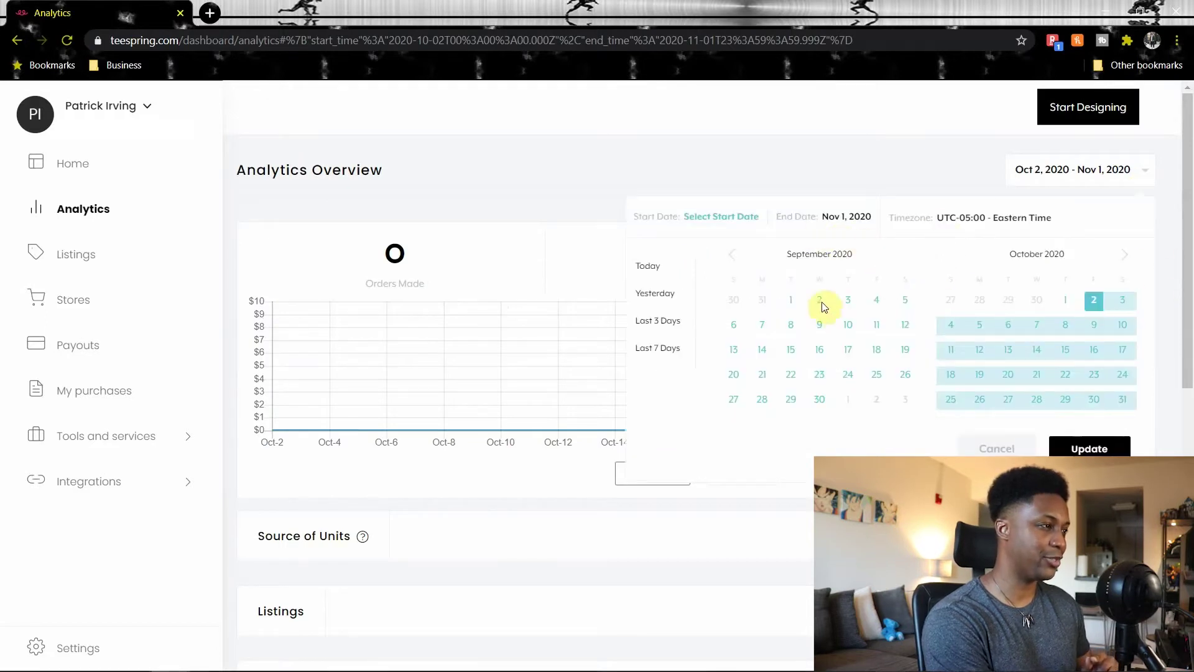
pyautogui.click(726, 256)
pyautogui.click(726, 256)
pyautogui.click(726, 257)
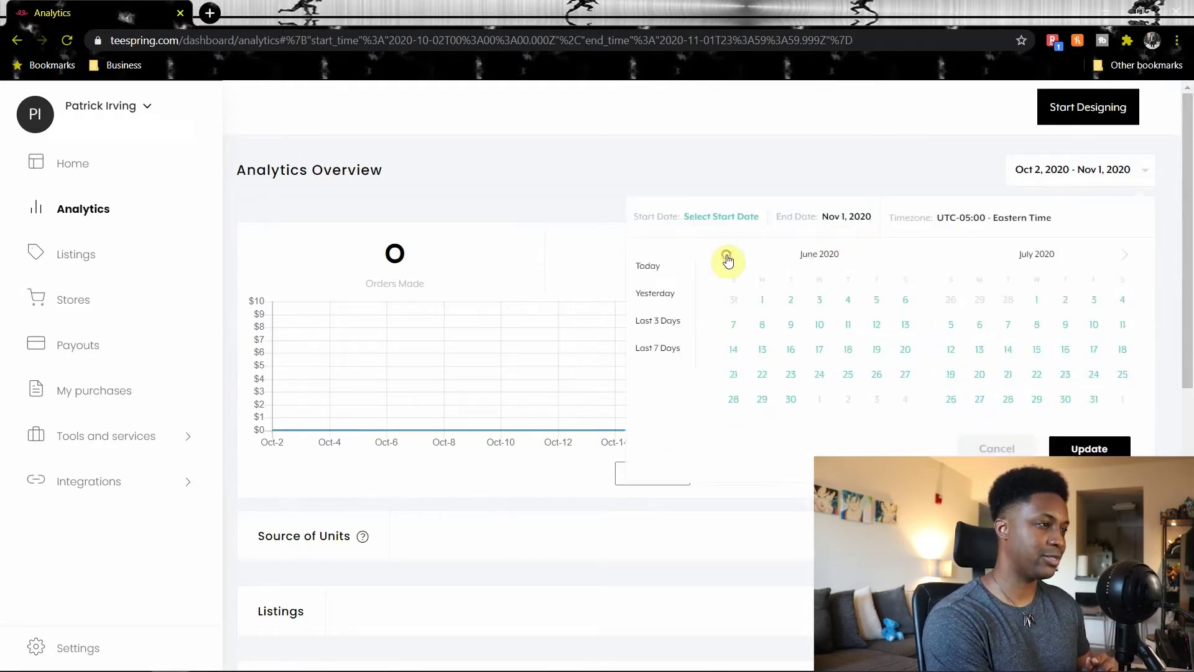
pyautogui.click(1036, 300)
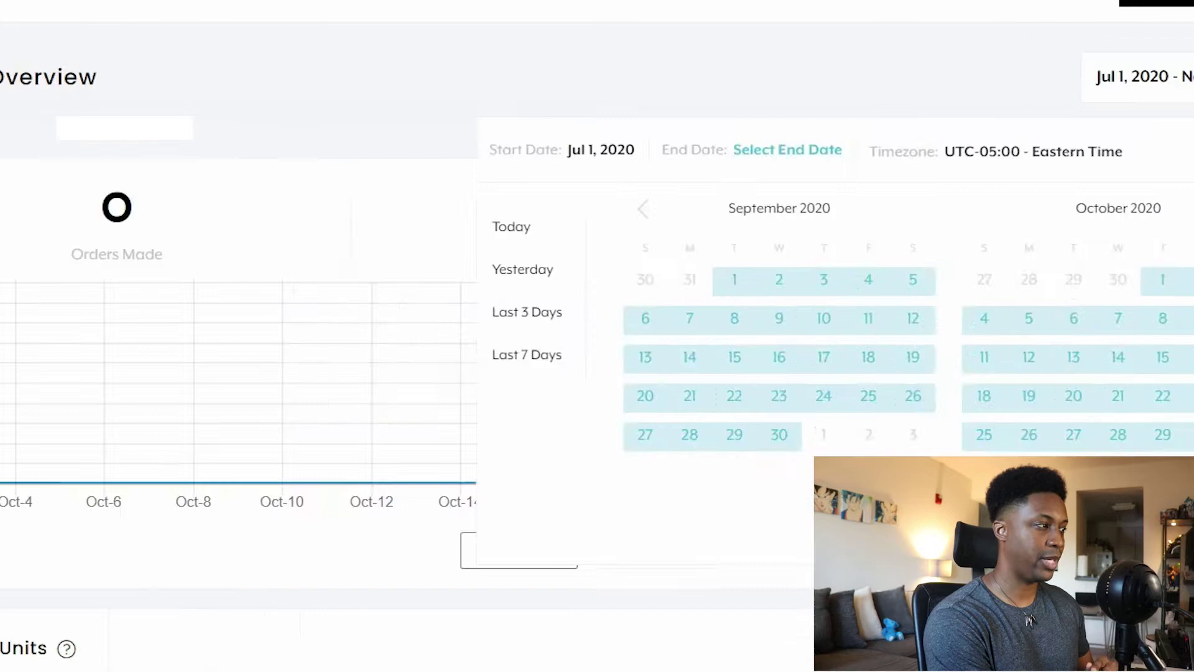
pyautogui.click(423, 282)
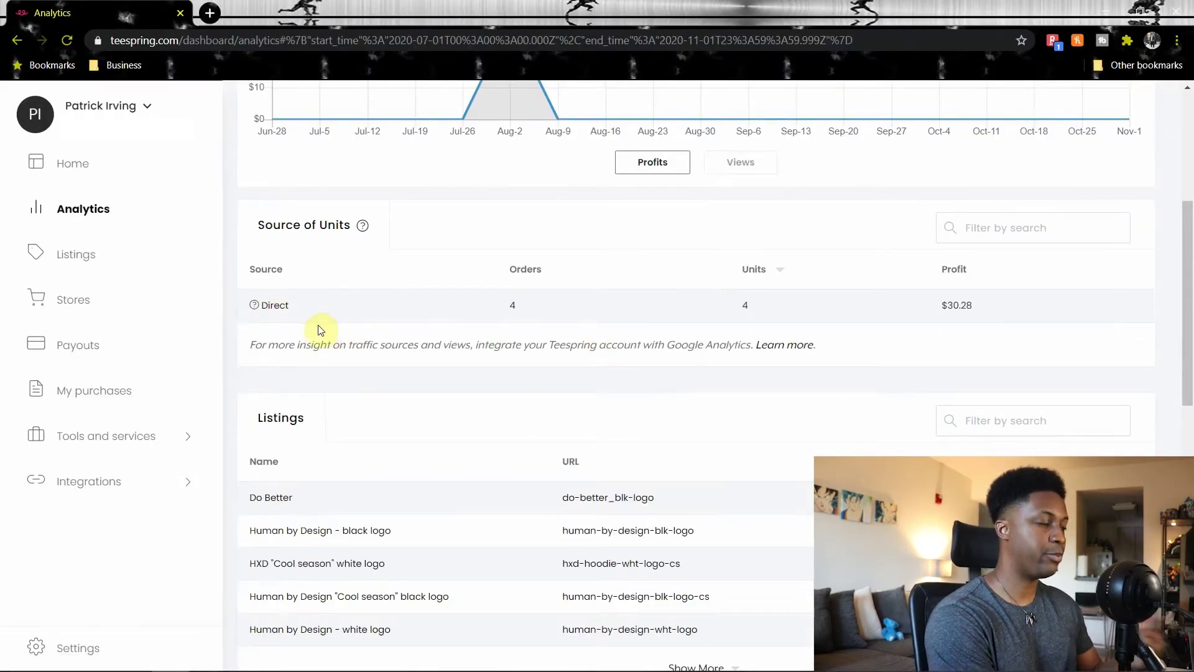
# Review the traffic sources, per-listing views and profit, and individual orders in the analytics report
pyautogui.scroll(-2, 330, 320)
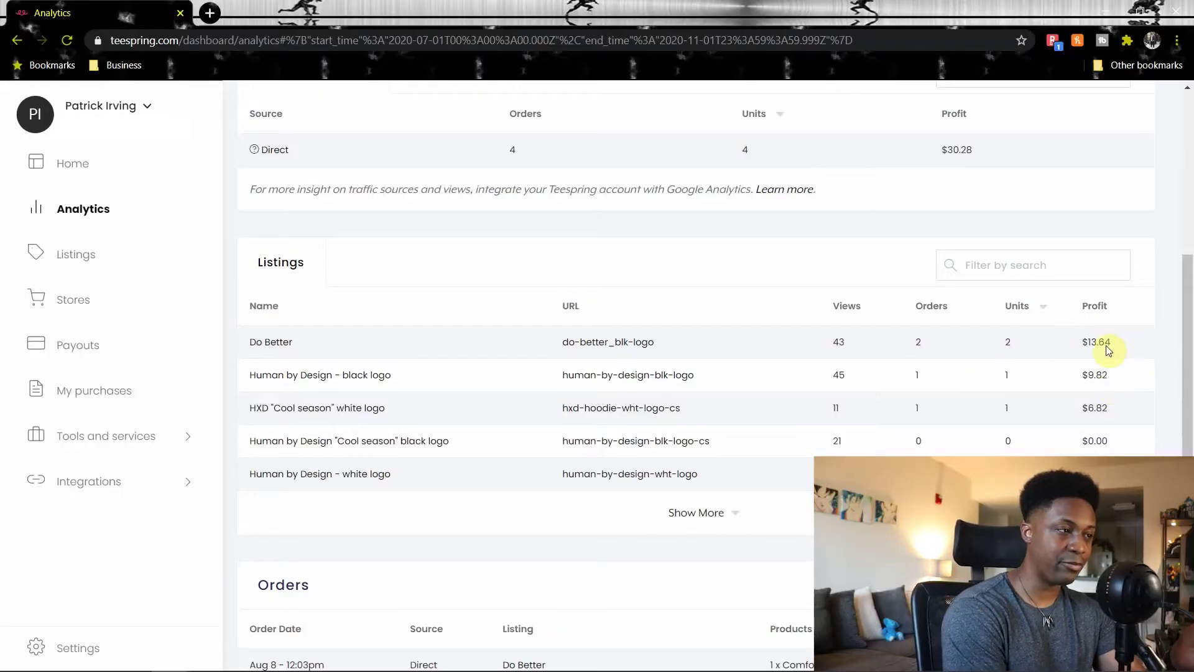
pyautogui.scroll(-3, 444, 342)
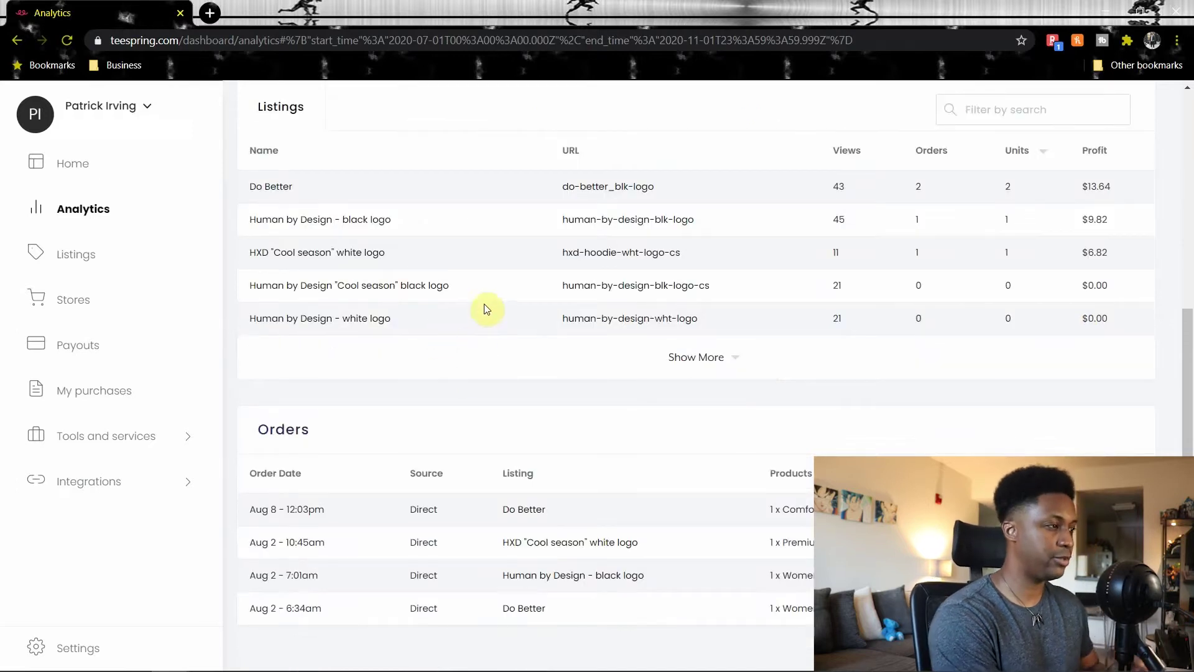
pyautogui.scroll(-1, 488, 309)
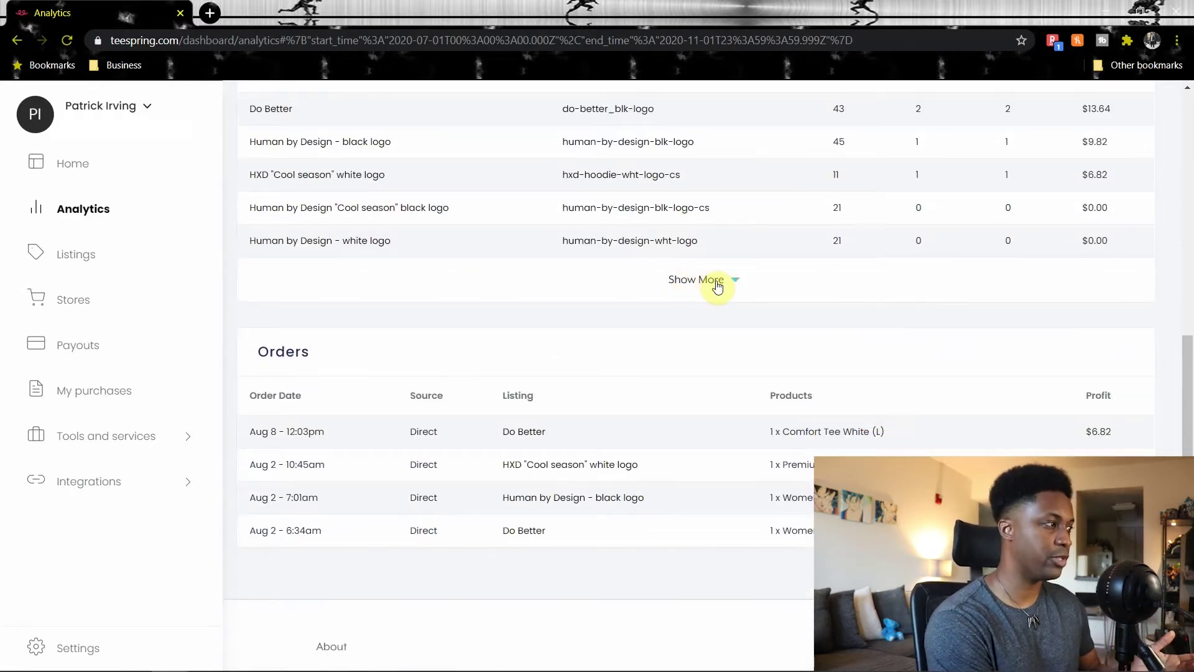
pyautogui.scroll(10, 717, 286)
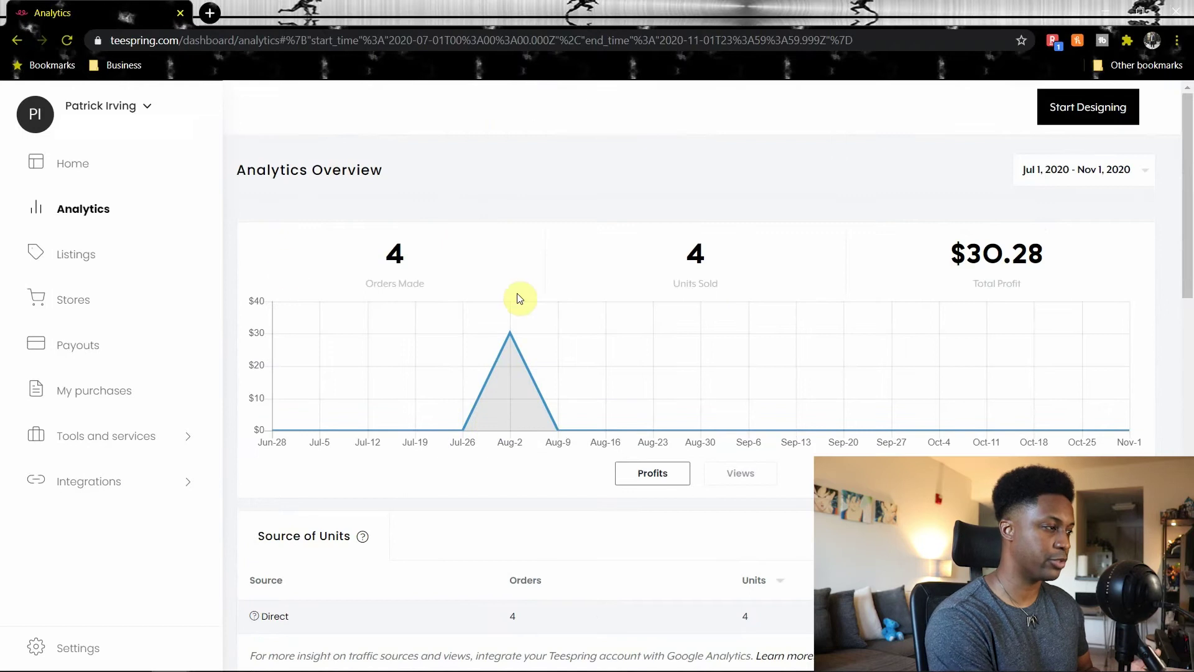
pyautogui.scroll(-12, 744, 271)
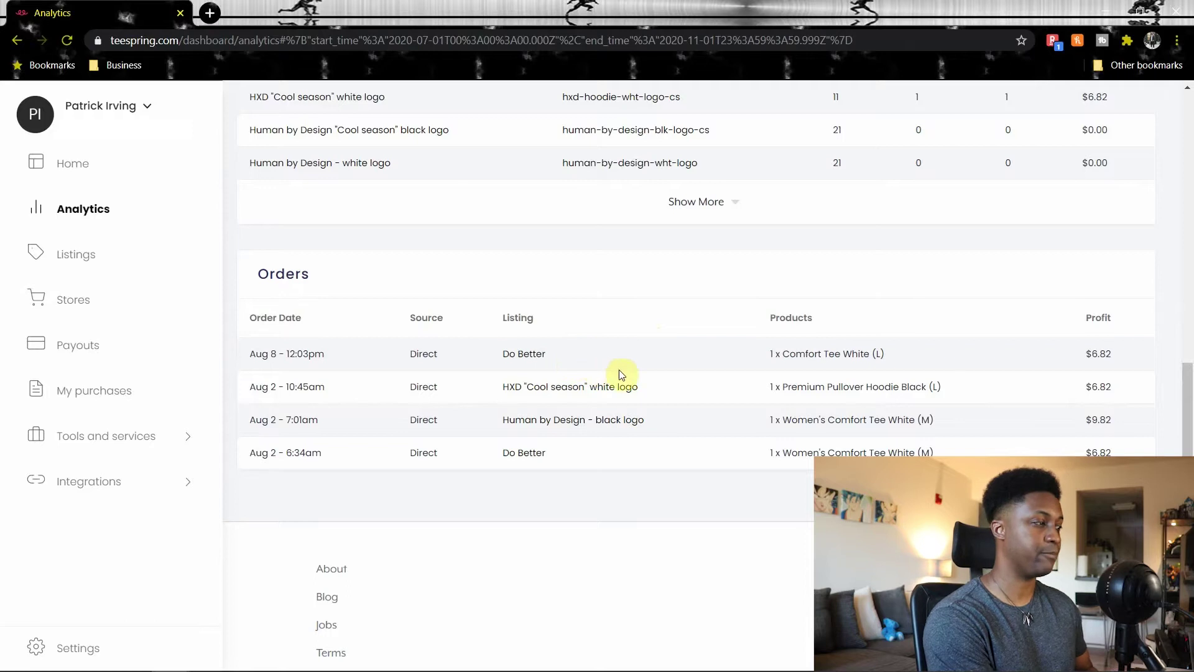
# Open the product listings and look through the active items with their units sold, next print, profit and region
pyautogui.click(76, 254)
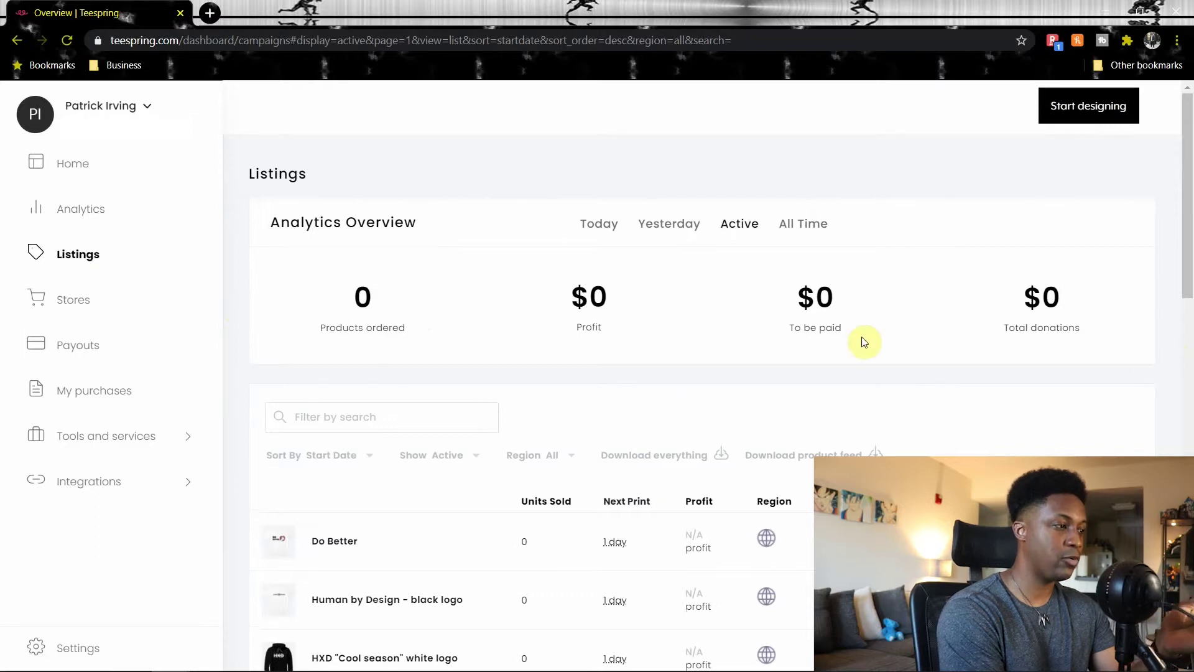
pyautogui.scroll(-4, 970, 311)
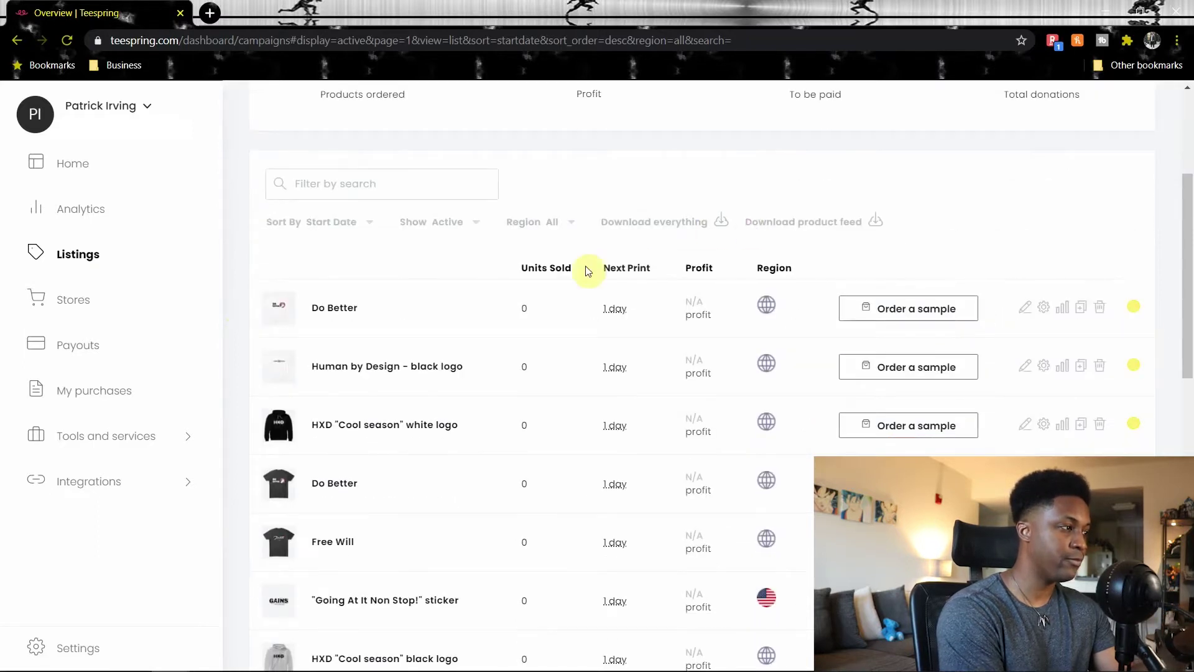
pyautogui.scroll(-3, 590, 274)
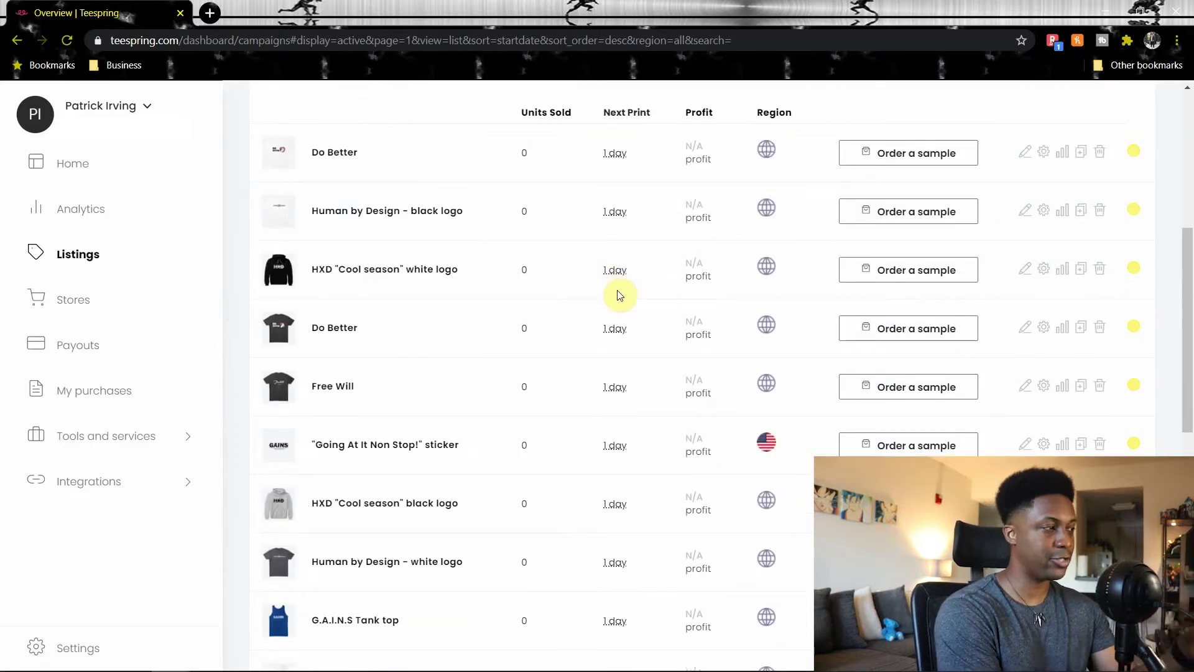
pyautogui.scroll(3, 787, 426)
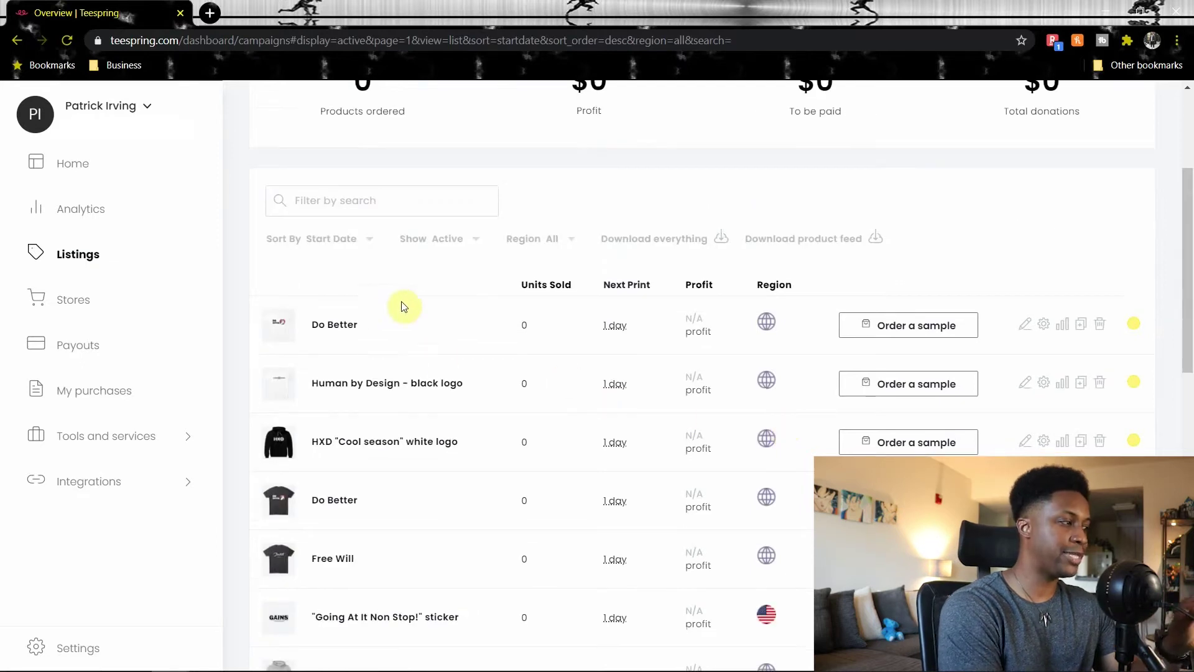
pyautogui.scroll(-3, 528, 340)
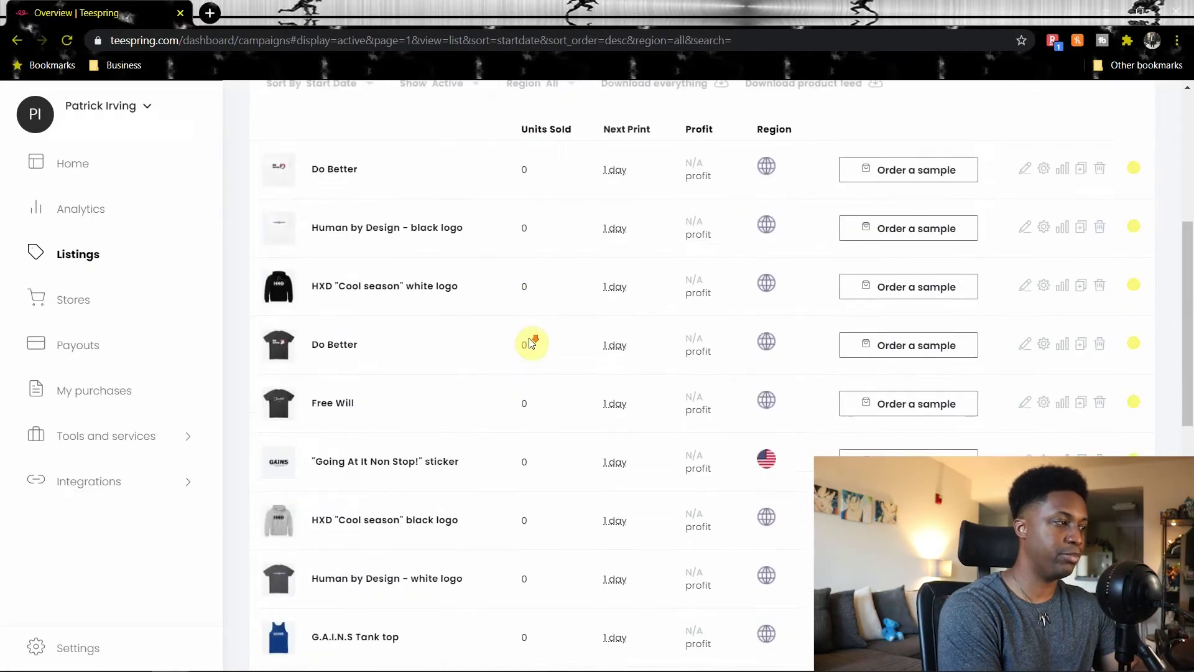
# Open the first Do Better listing for editing and look over its title, description, URL, currency and default product
pyautogui.scroll(-3, 762, 336)
pyautogui.scroll(-3, 755, 346)
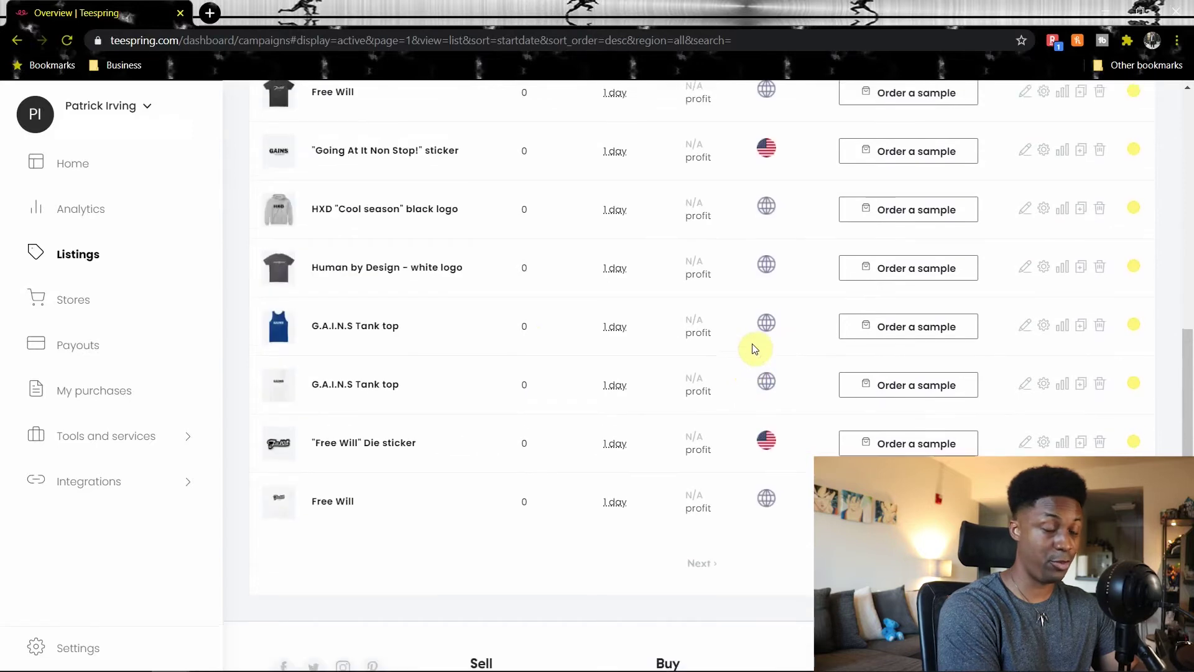
pyautogui.scroll(9, 619, 367)
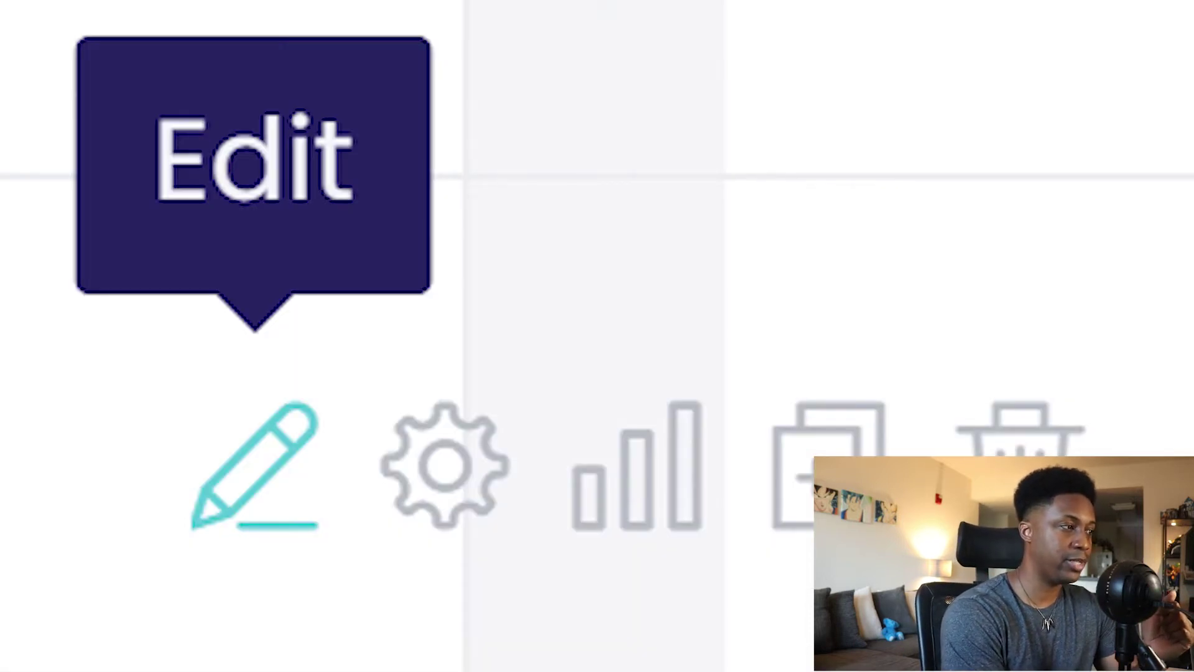
pyautogui.click(255, 465)
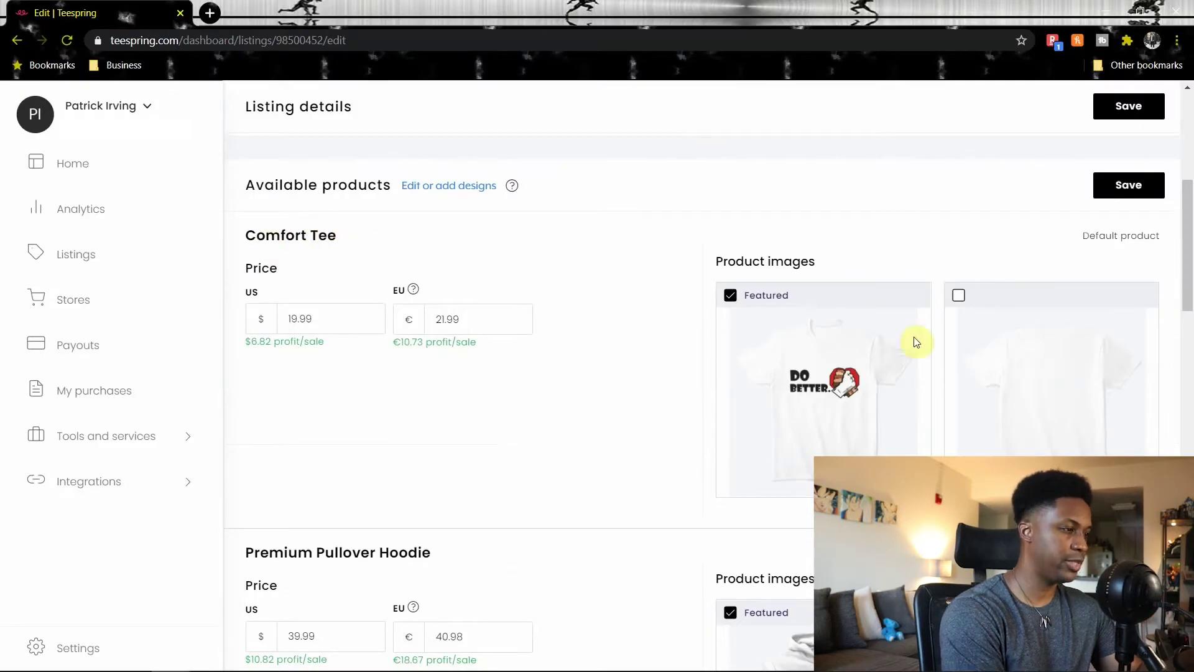
pyautogui.scroll(-10, 786, 269)
pyautogui.scroll(-5, 790, 286)
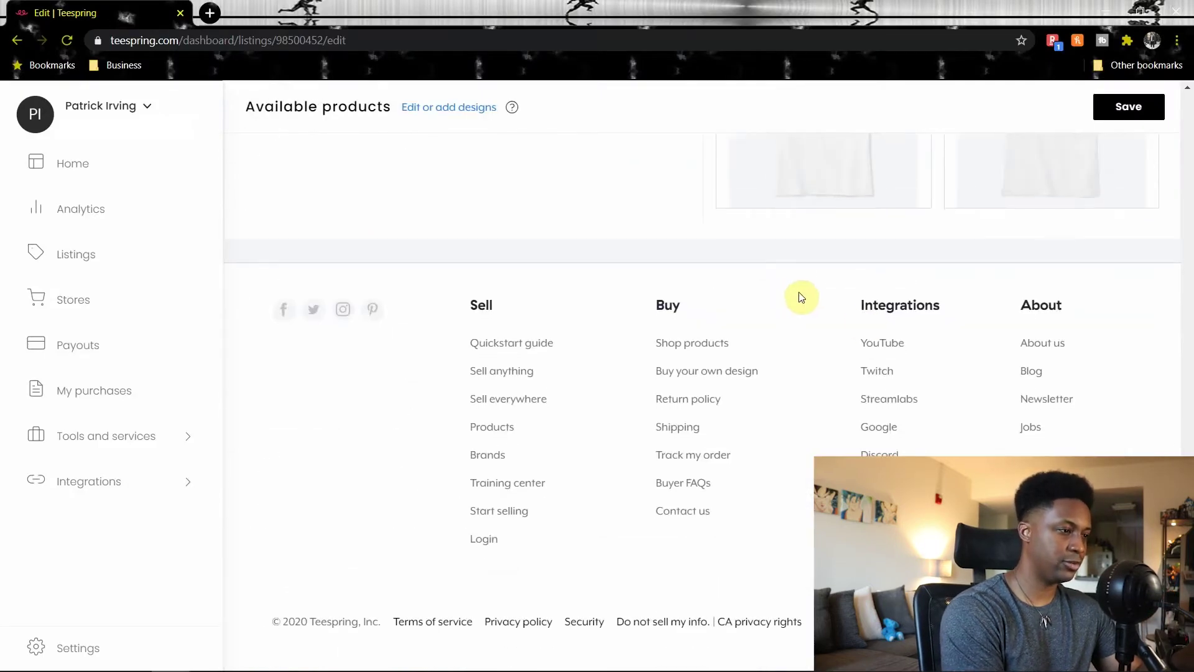
pyautogui.scroll(20, 799, 299)
pyautogui.scroll(-2, 725, 479)
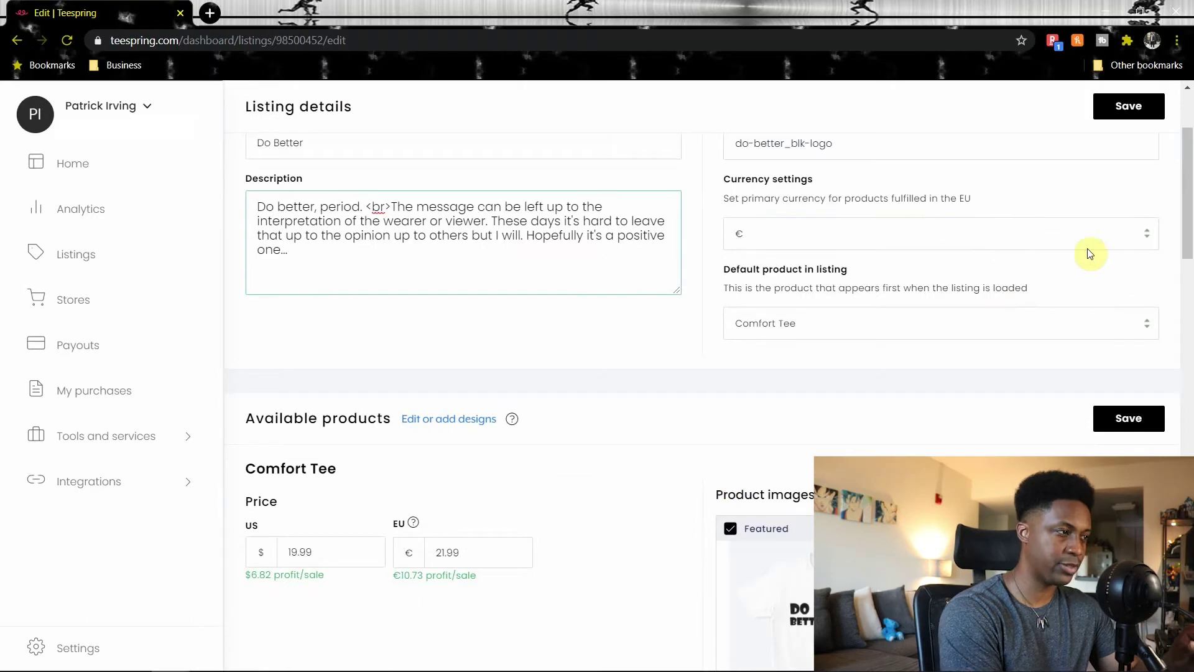
pyautogui.scroll(2, 1088, 253)
pyautogui.press('F5')
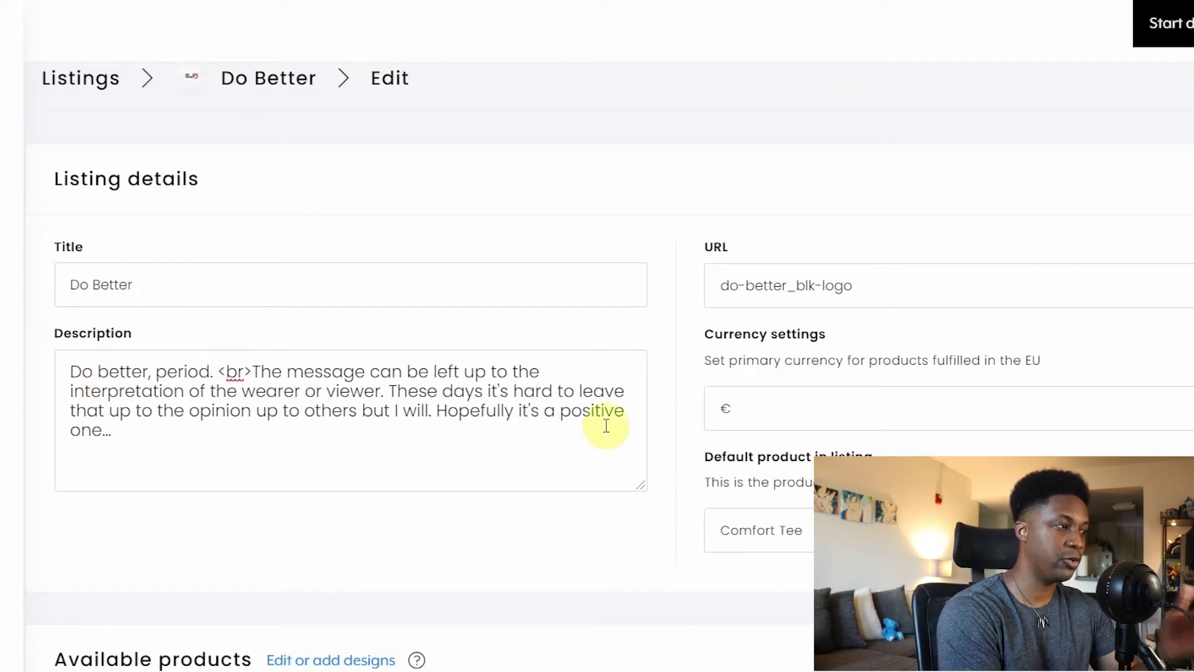
# Review the US and EU prices and featured images of each product available in the Do Better listing
pyautogui.scroll(-10, 804, 276)
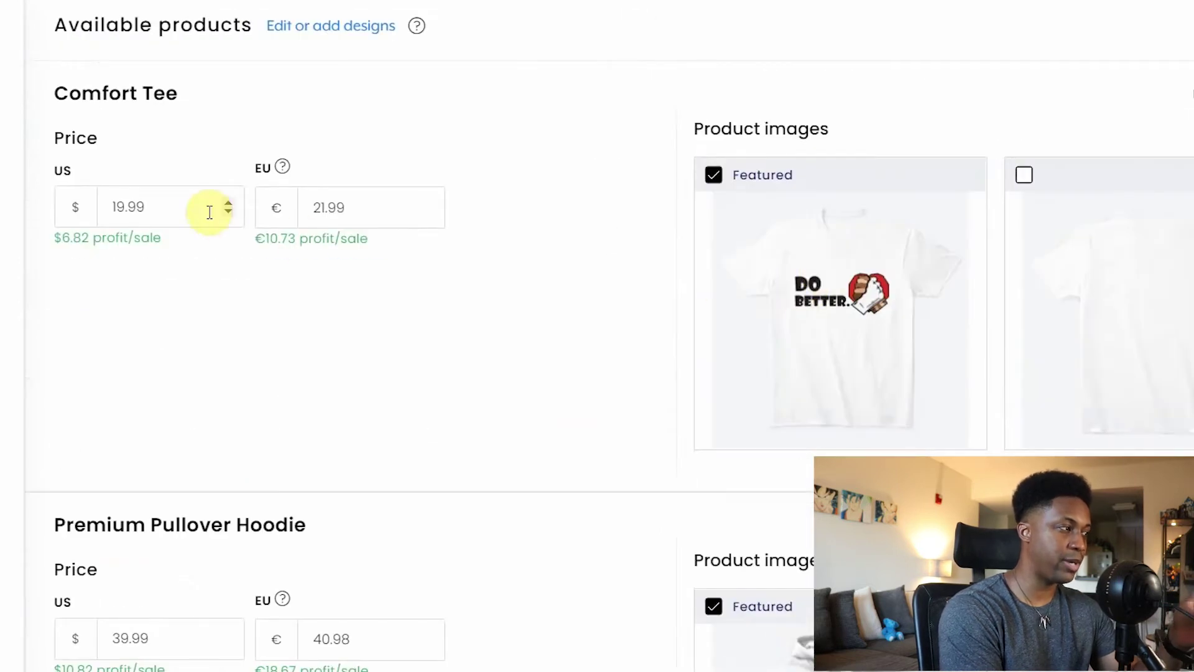
pyautogui.scroll(-5, 501, 410)
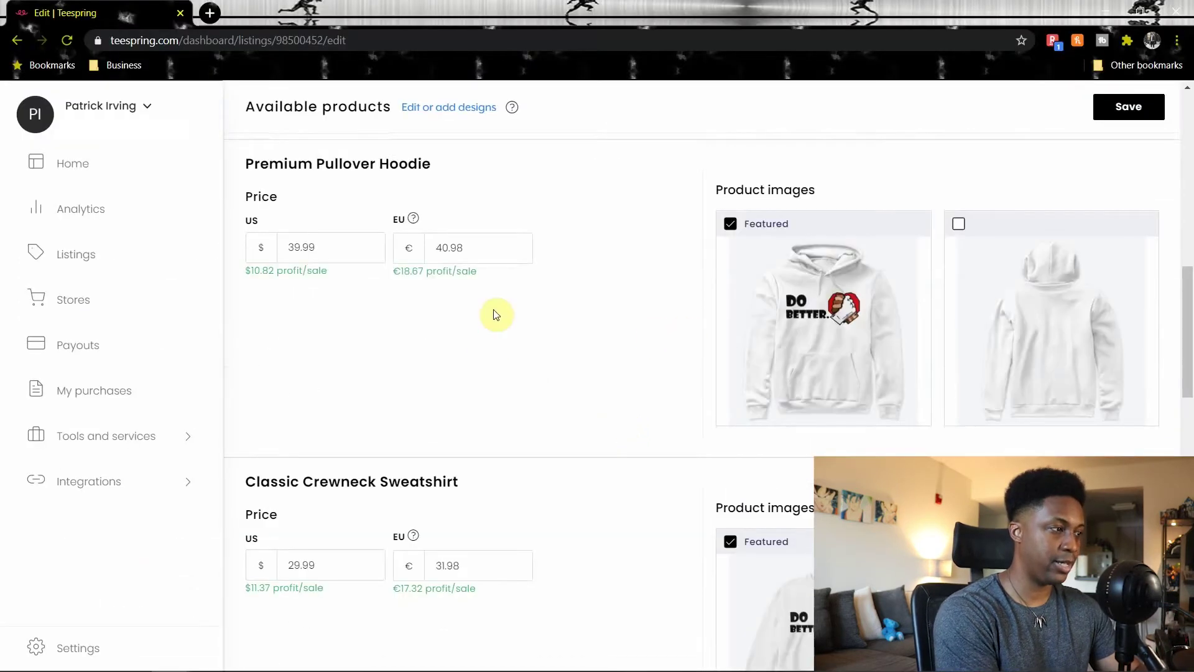
pyautogui.scroll(-3, 495, 316)
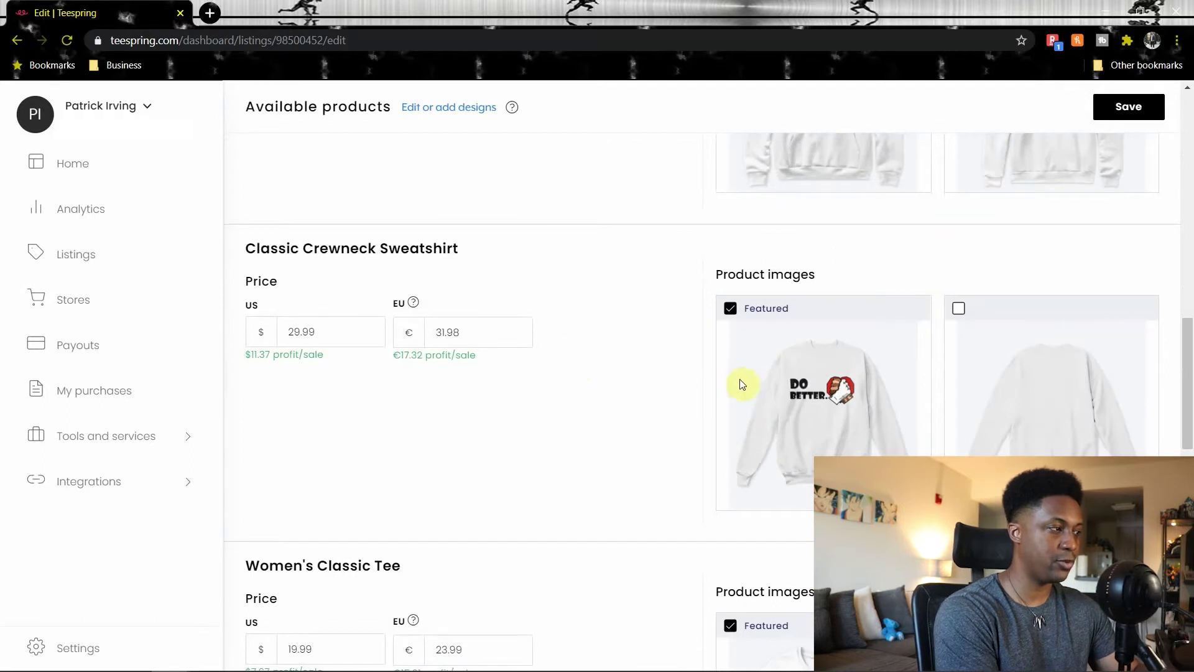
pyautogui.scroll(9, 730, 409)
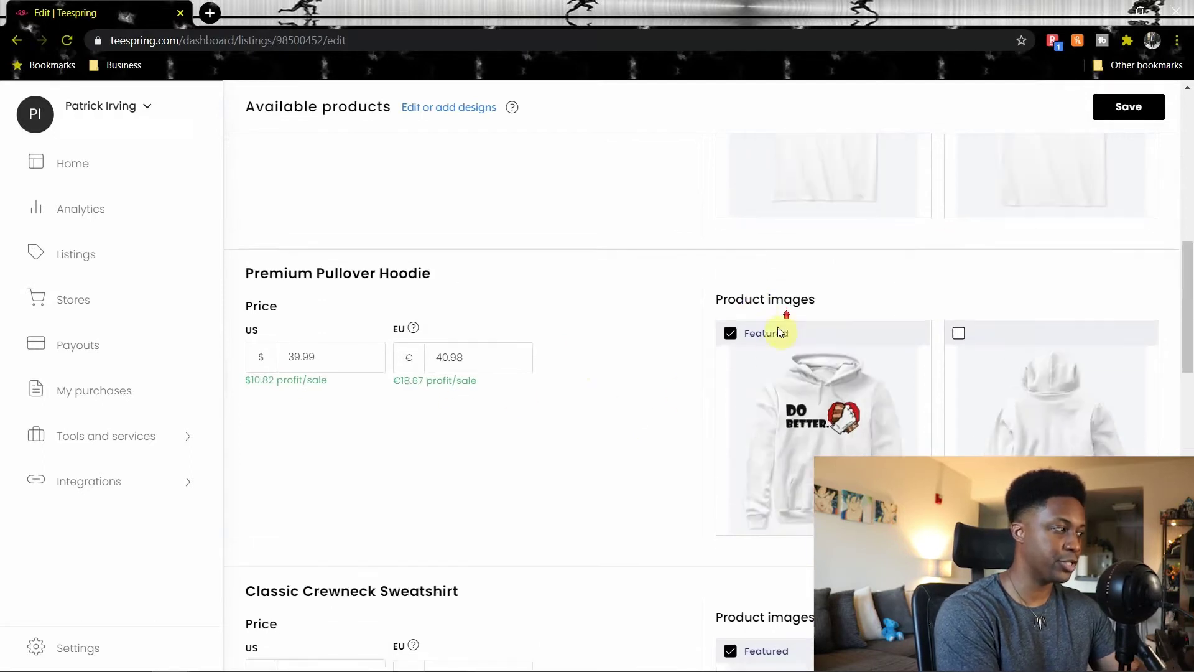
pyautogui.scroll(-5, 418, 293)
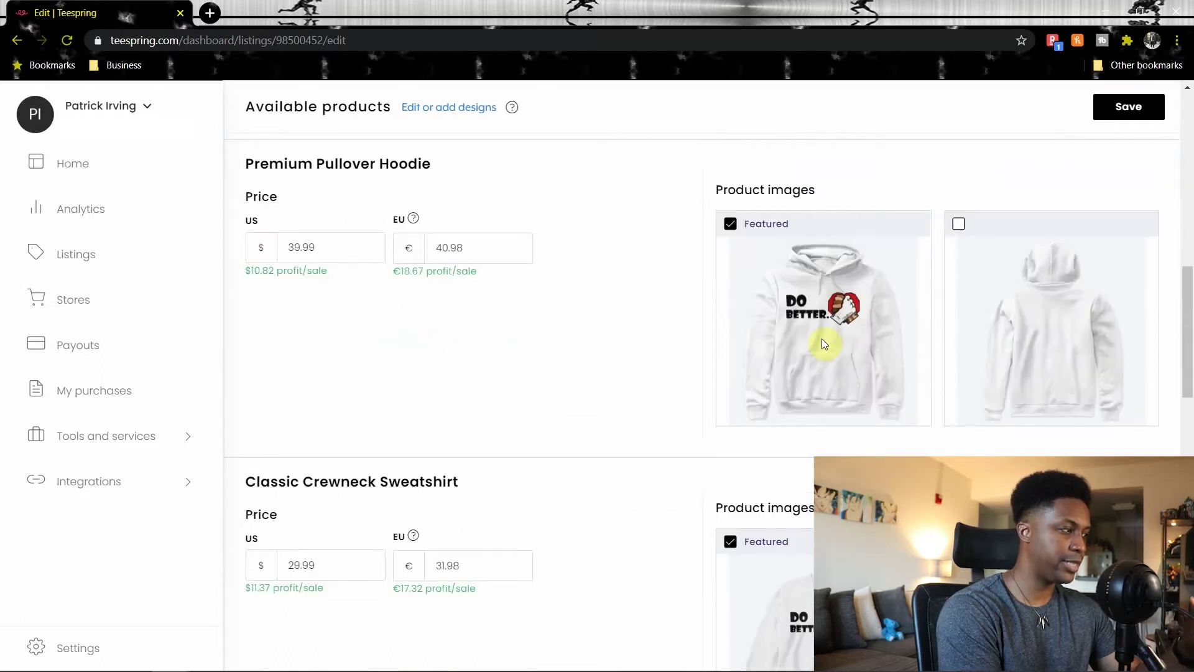
pyautogui.scroll(-4, 784, 336)
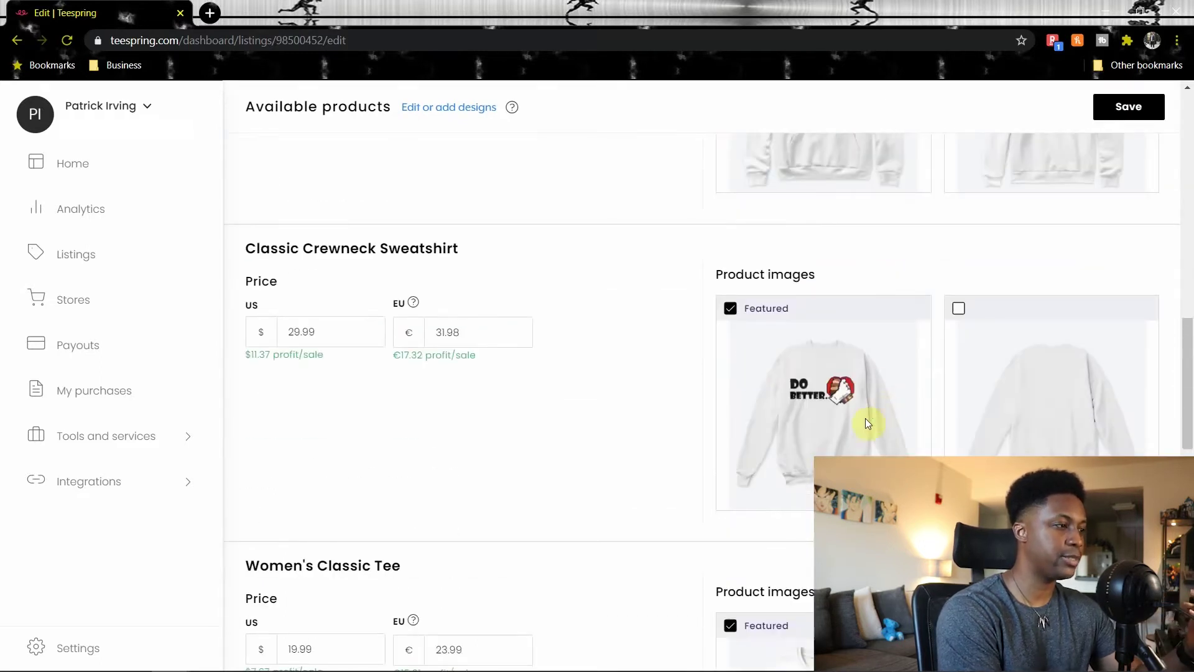
pyautogui.scroll(-3, 863, 422)
pyautogui.scroll(-4, 848, 418)
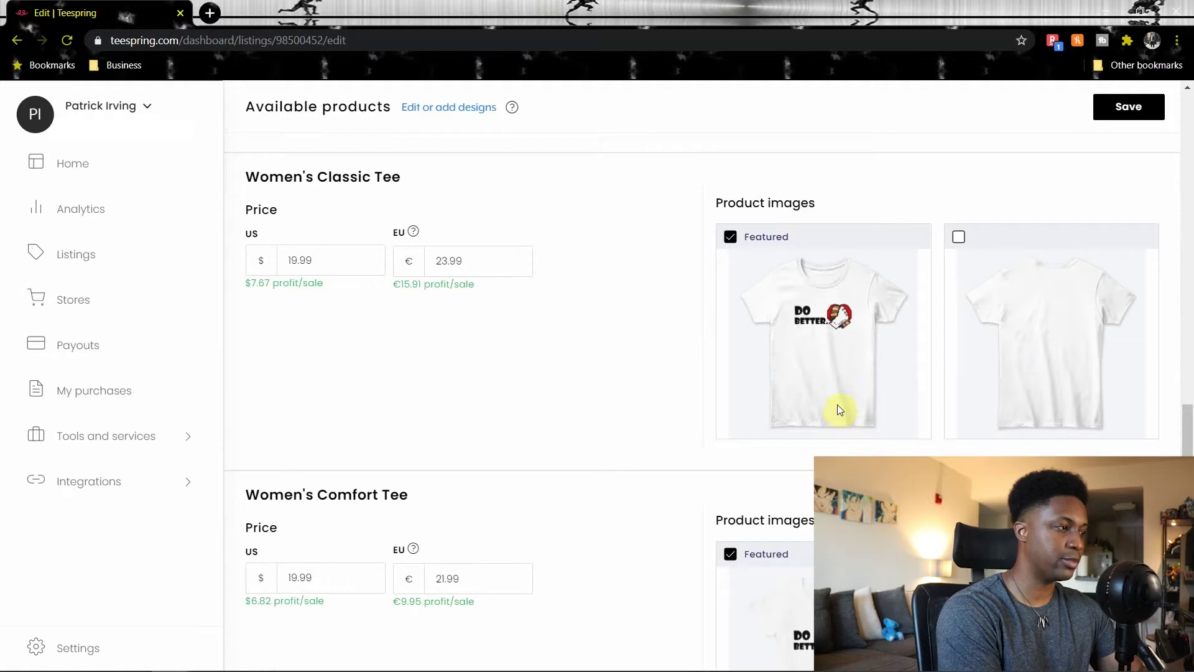
pyautogui.scroll(-1, 857, 374)
pyautogui.scroll(-4, 865, 370)
pyautogui.press('Home')
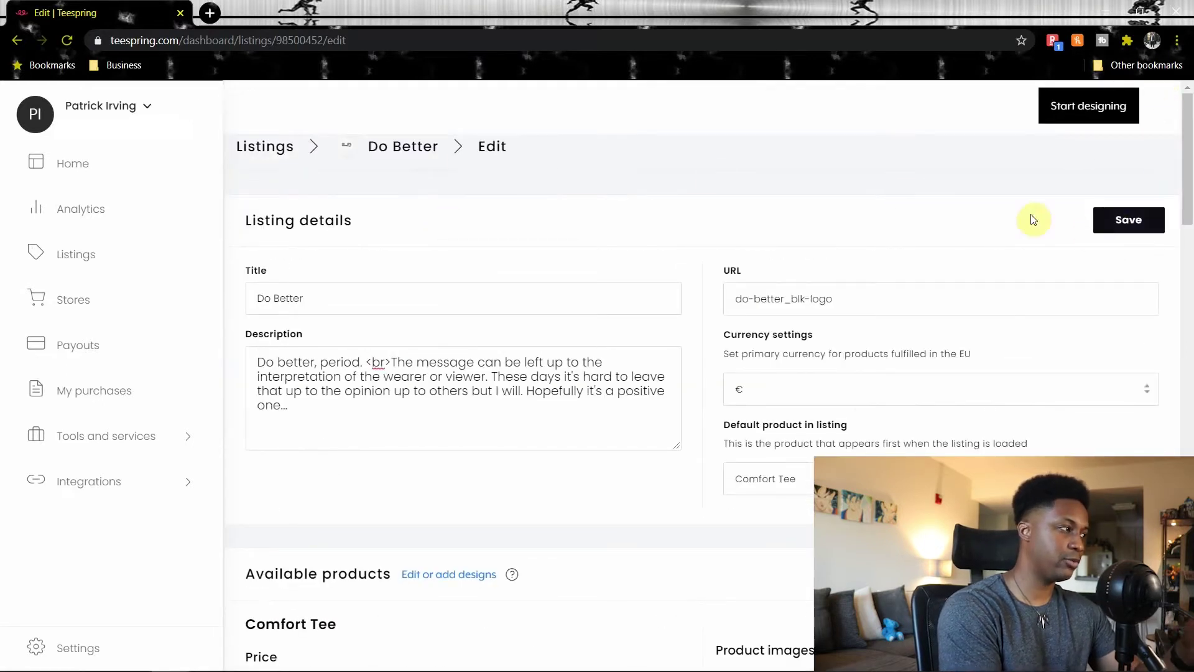
# Return to the listings and review the Do Better listing's settings, from visibility and marketing through end date, print cycle and tracking
pyautogui.click(274, 150)
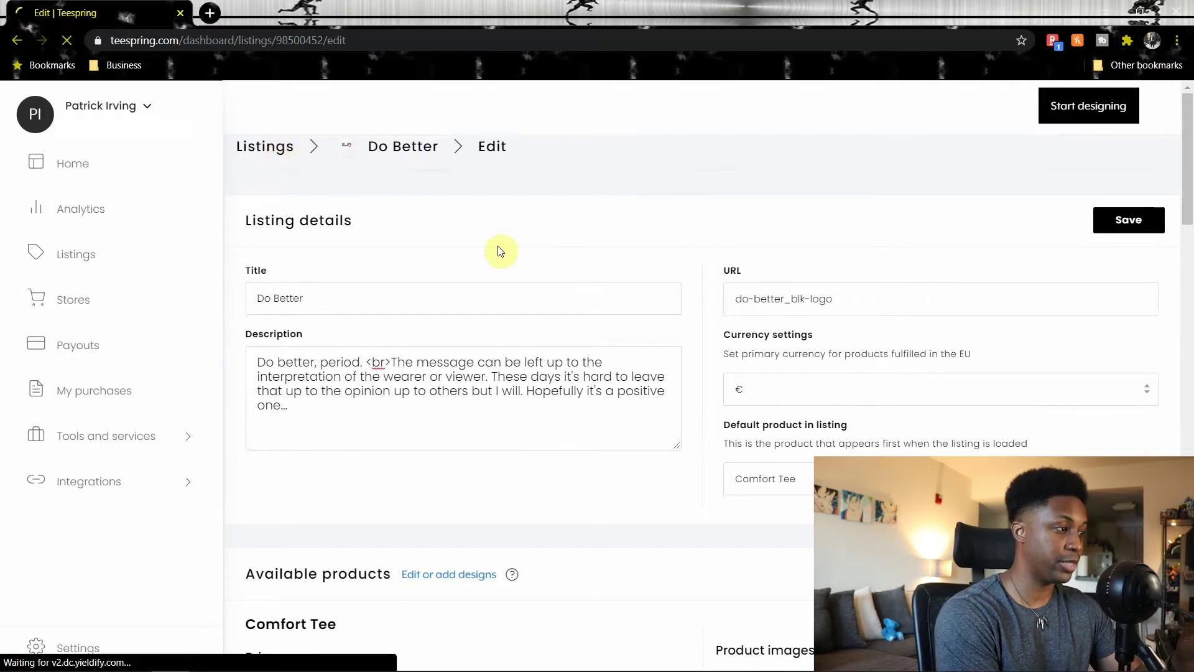
pyautogui.scroll(-2, 974, 450)
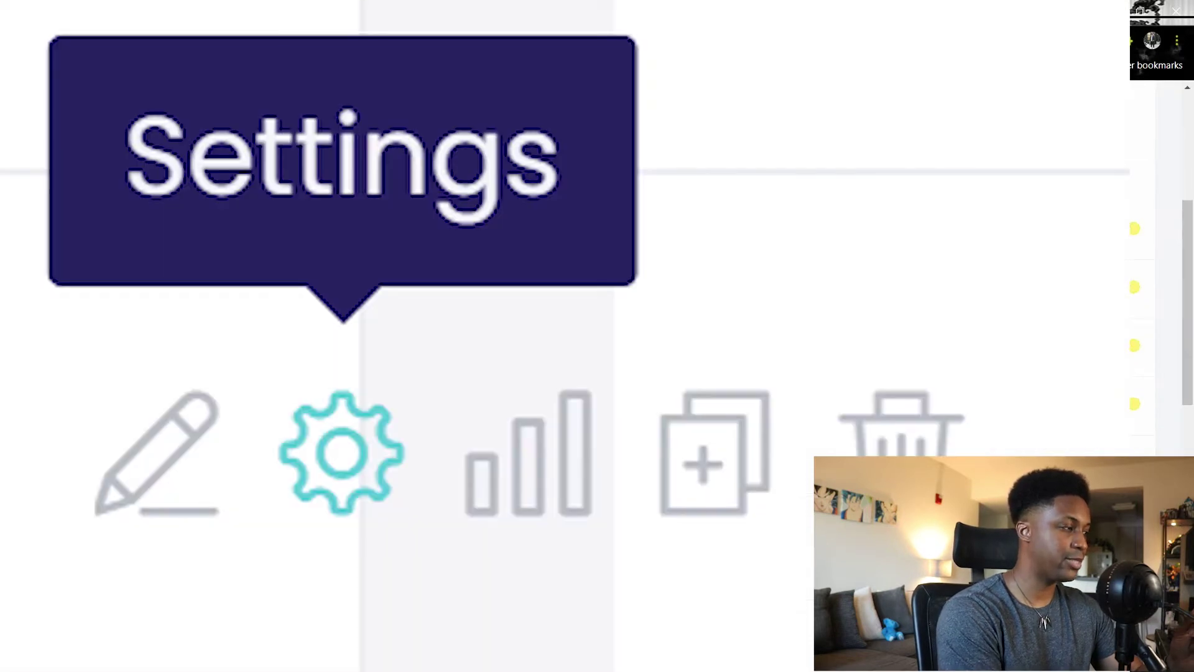
pyautogui.click(341, 452)
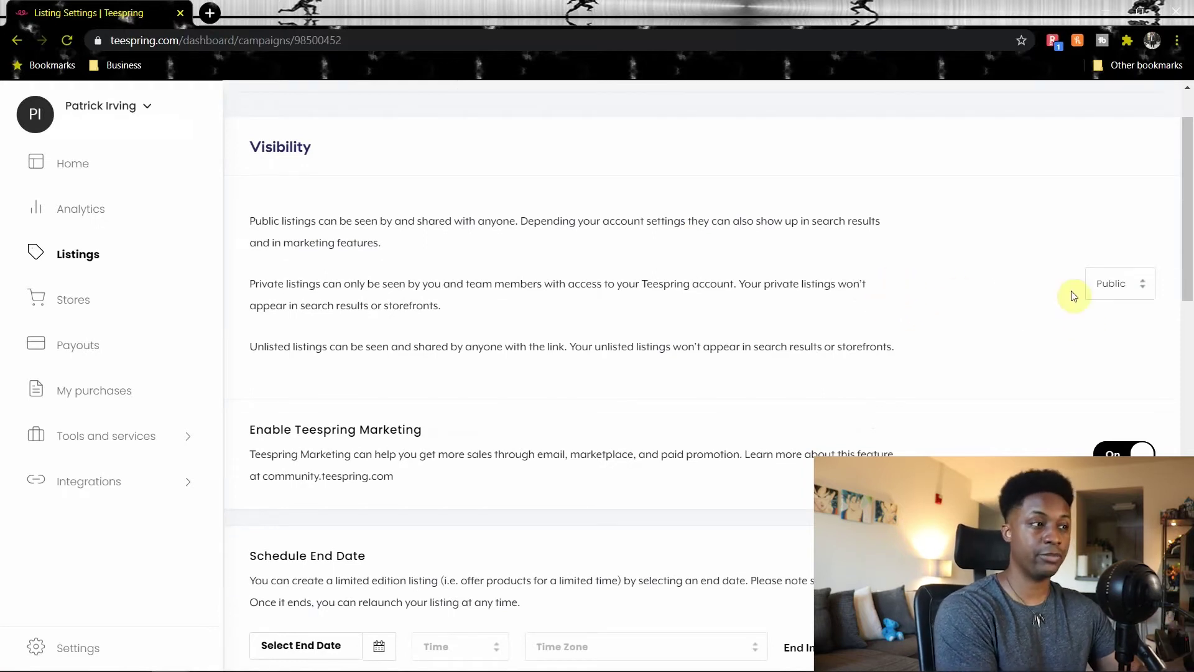
pyautogui.moveTo(1189, 249); pyautogui.dragTo(1190, 277)
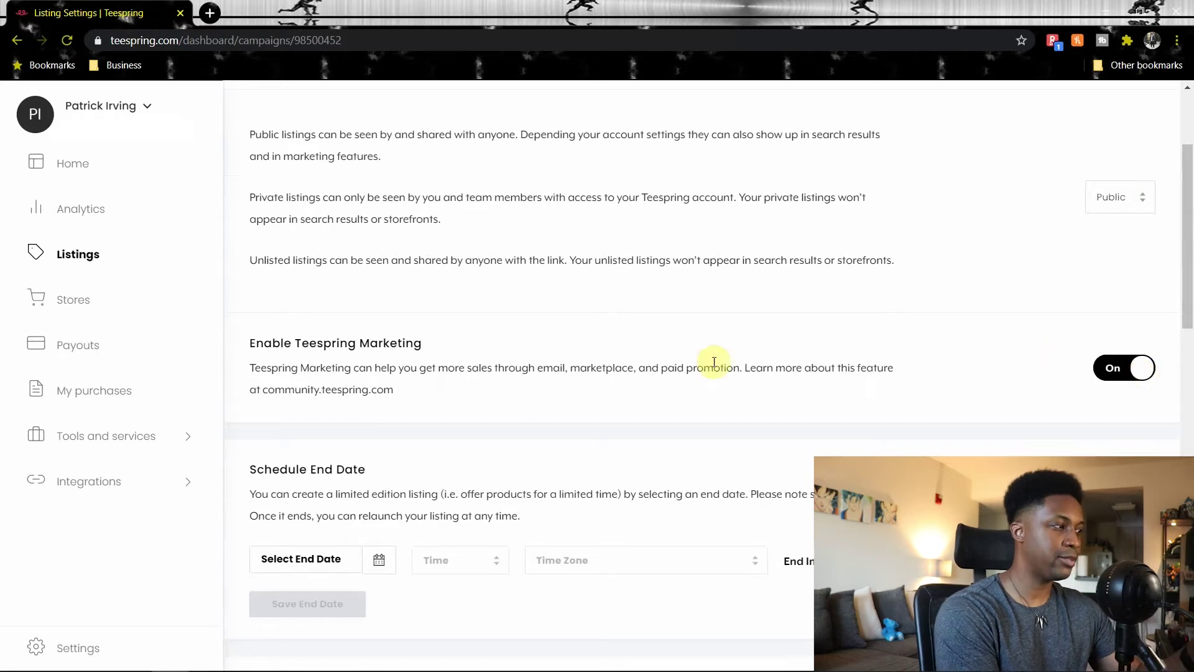
pyautogui.scroll(-3, 709, 373)
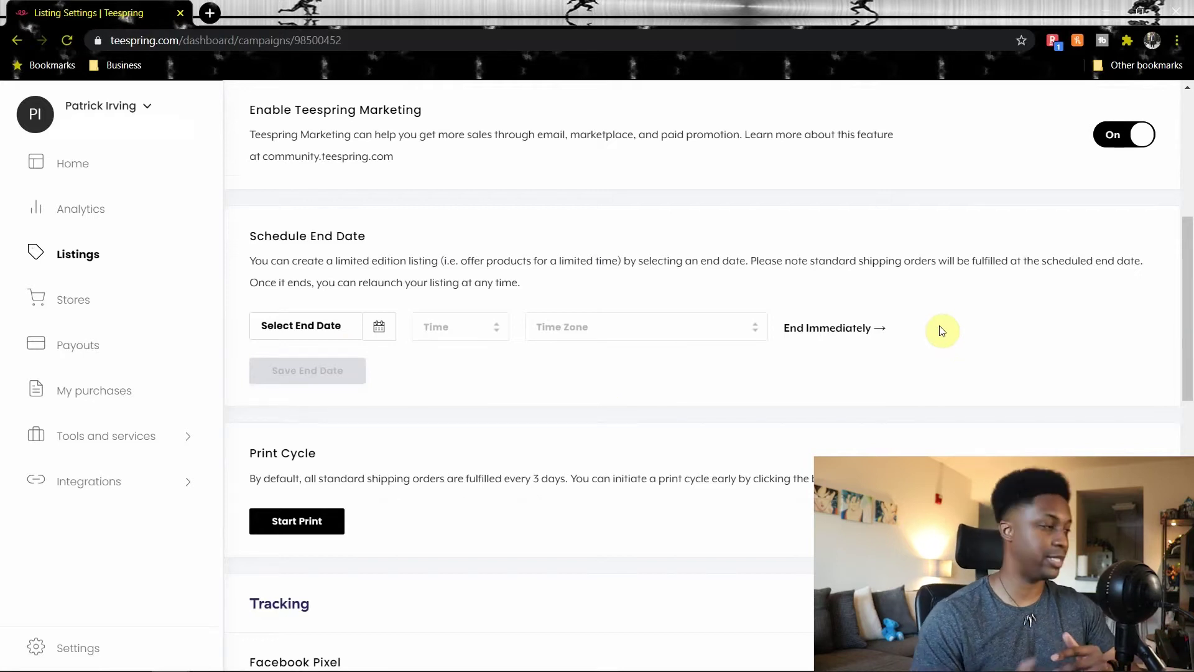
pyautogui.scroll(-3, 661, 427)
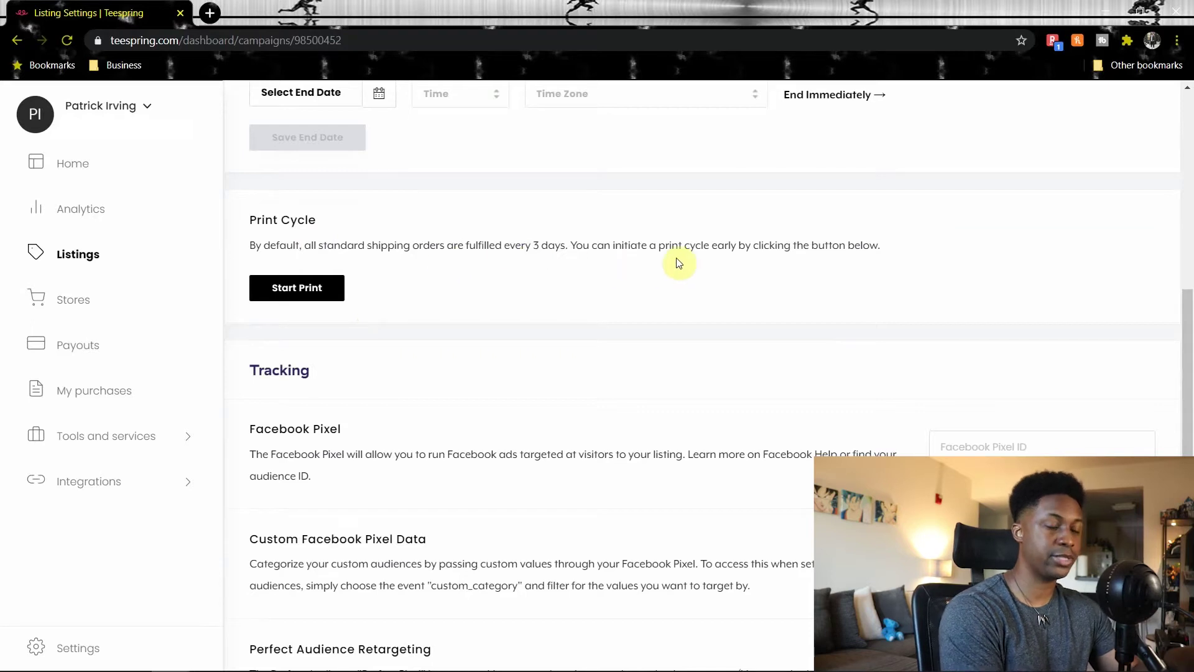
pyautogui.scroll(-4, 594, 370)
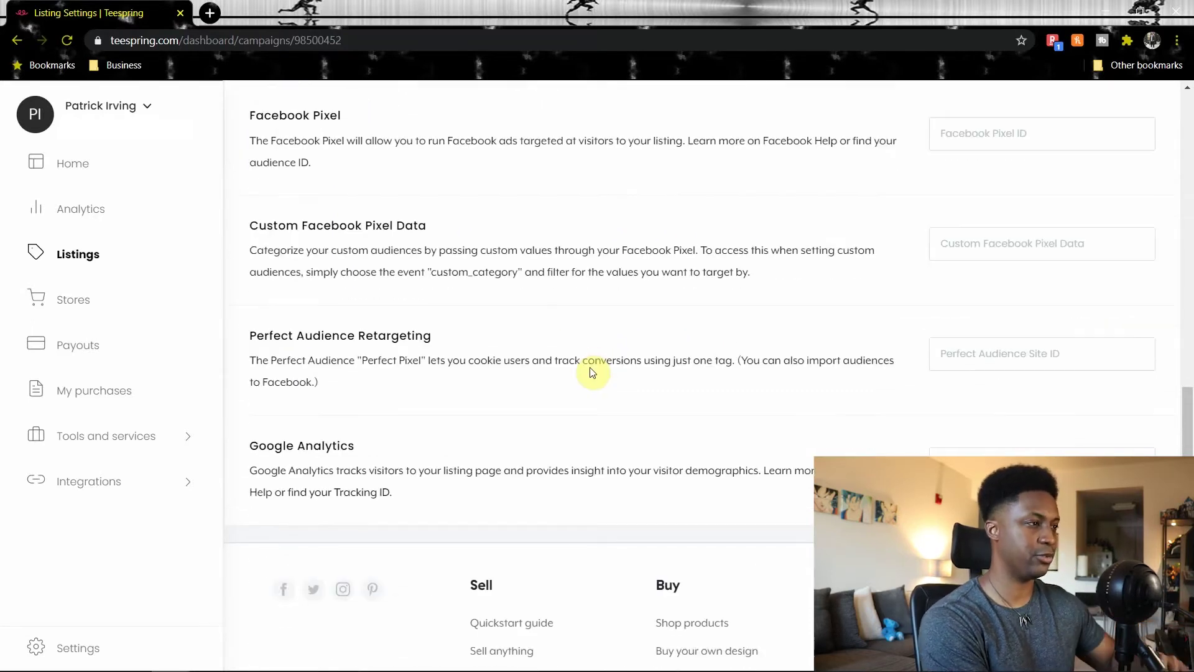
pyautogui.scroll(1, 495, 327)
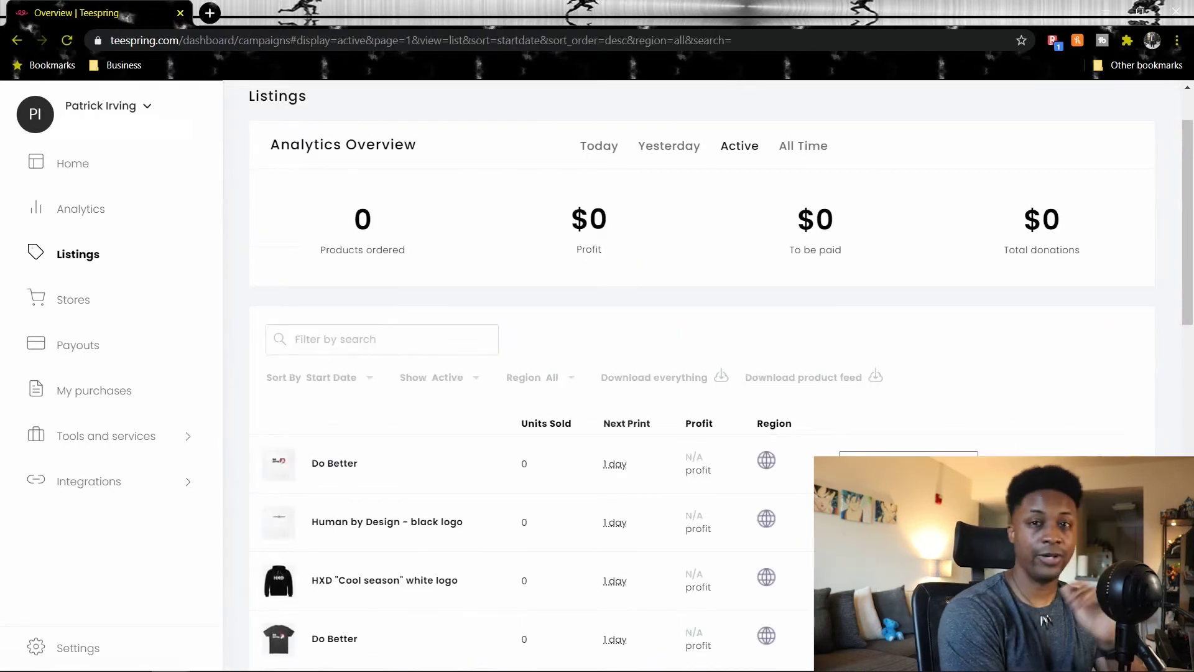
# Duplicate the settings of the Do Better listing into a new product and try to continue without a design
pyautogui.click(1064, 463)
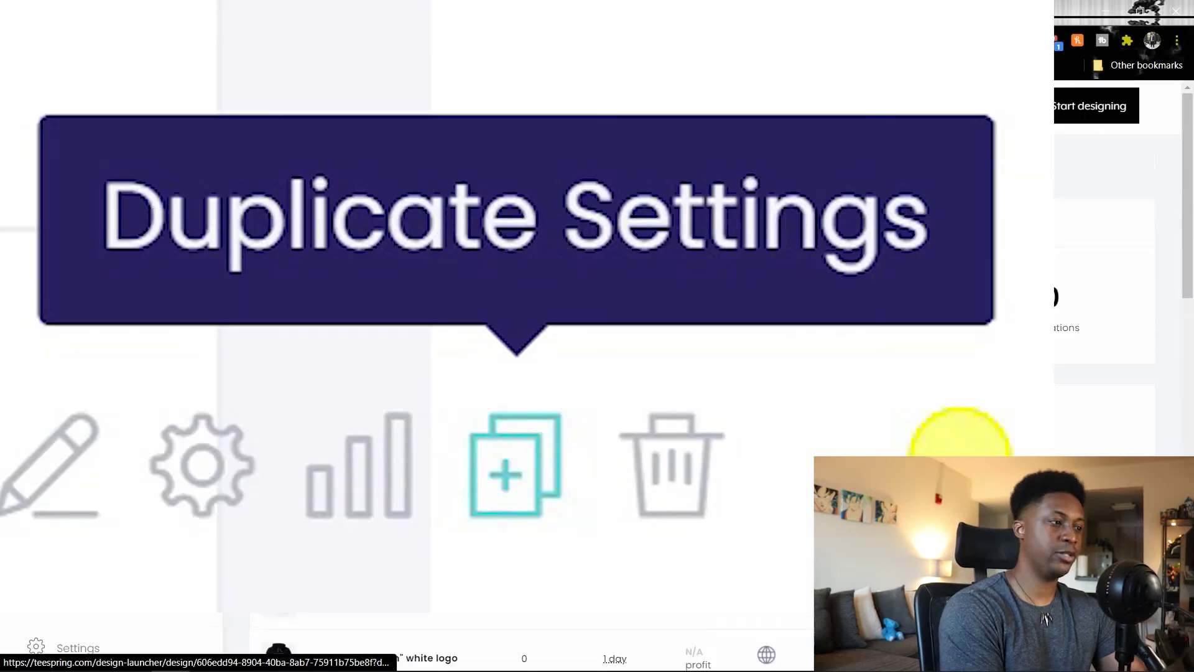
pyautogui.click(515, 466)
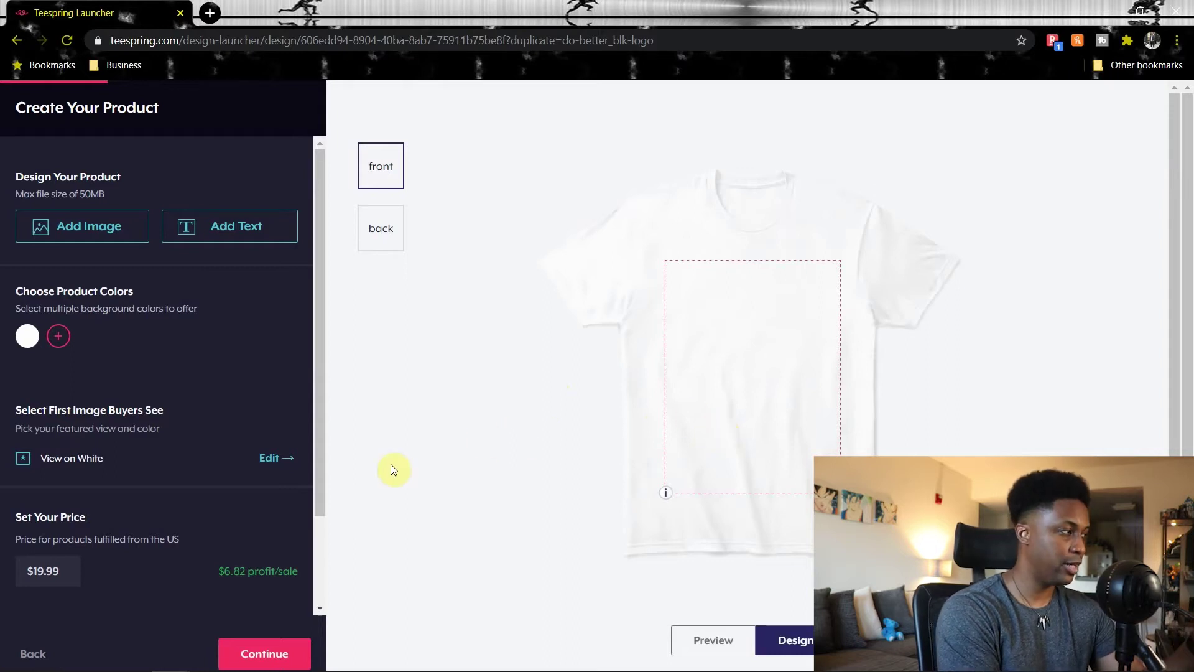
pyautogui.click(252, 650)
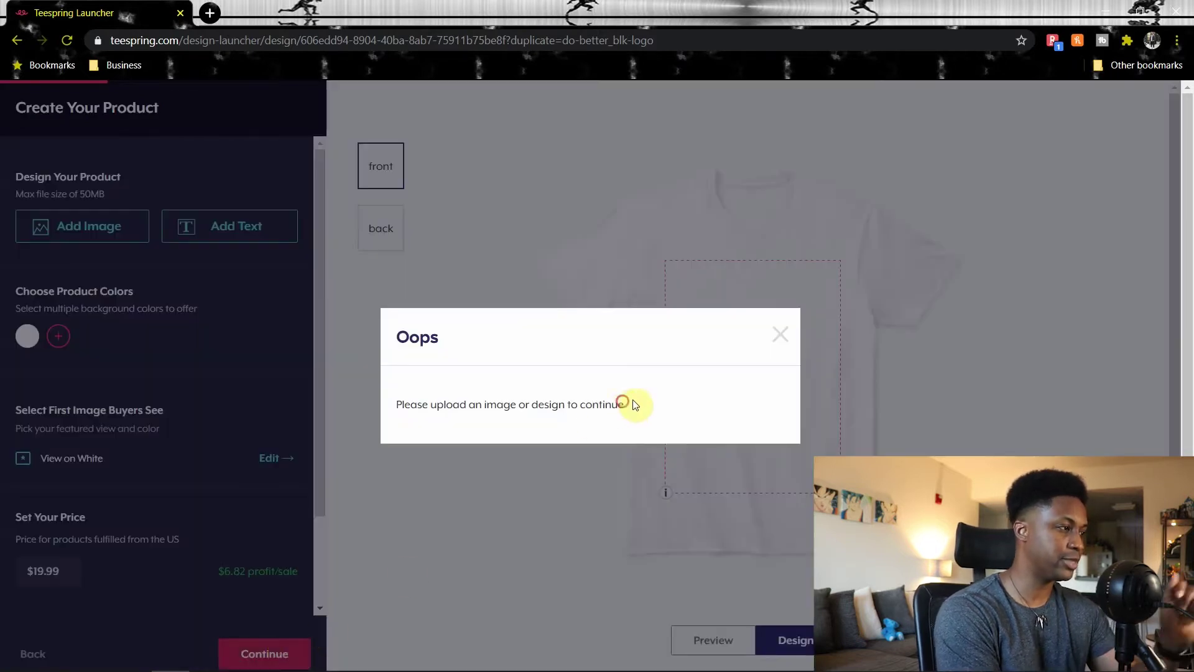
pyautogui.click(780, 334)
# Add the text AGAIN on two lines to the front of the tee and continue past the additional products
pyautogui.click(220, 251)
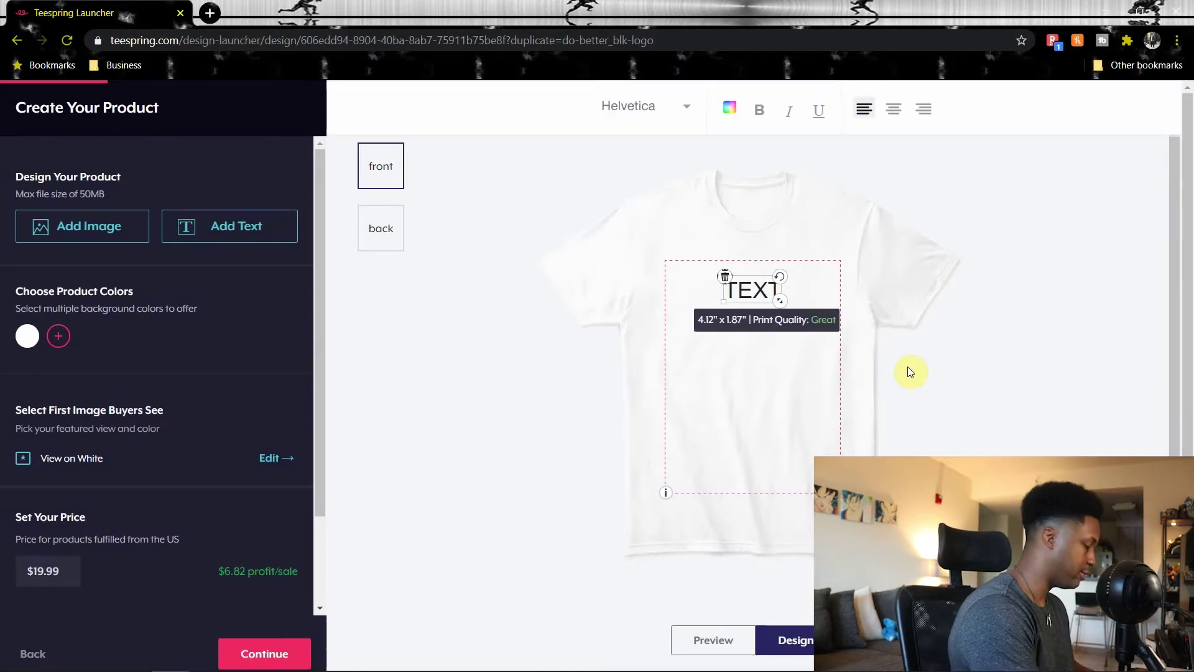
pyautogui.doubleClick(764, 291)
pyautogui.write('AGAIN')
pyautogui.press('Return')
pyautogui.write('AGAIN')
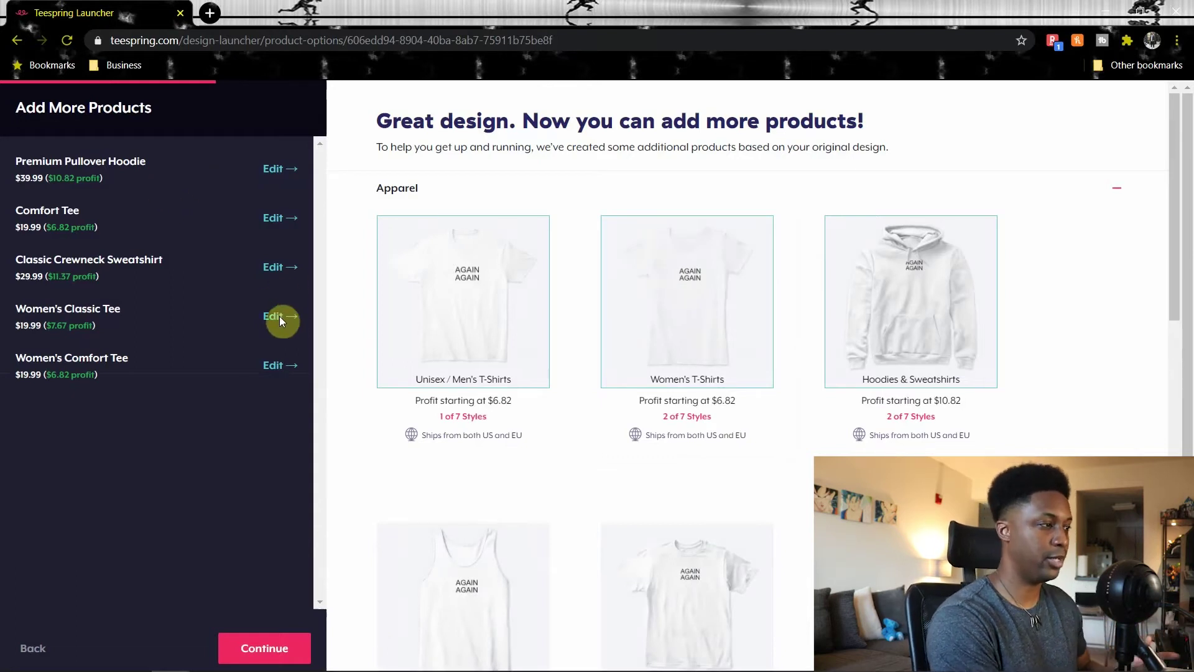
pyautogui.moveTo(403, 321)
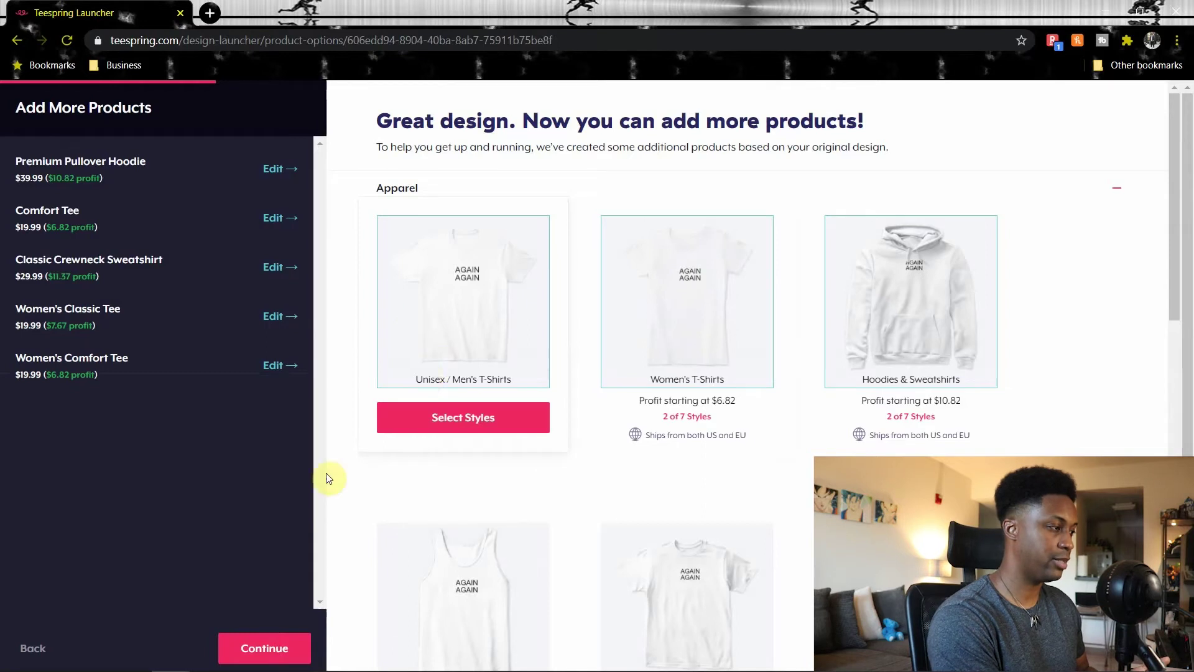
pyautogui.click(272, 650)
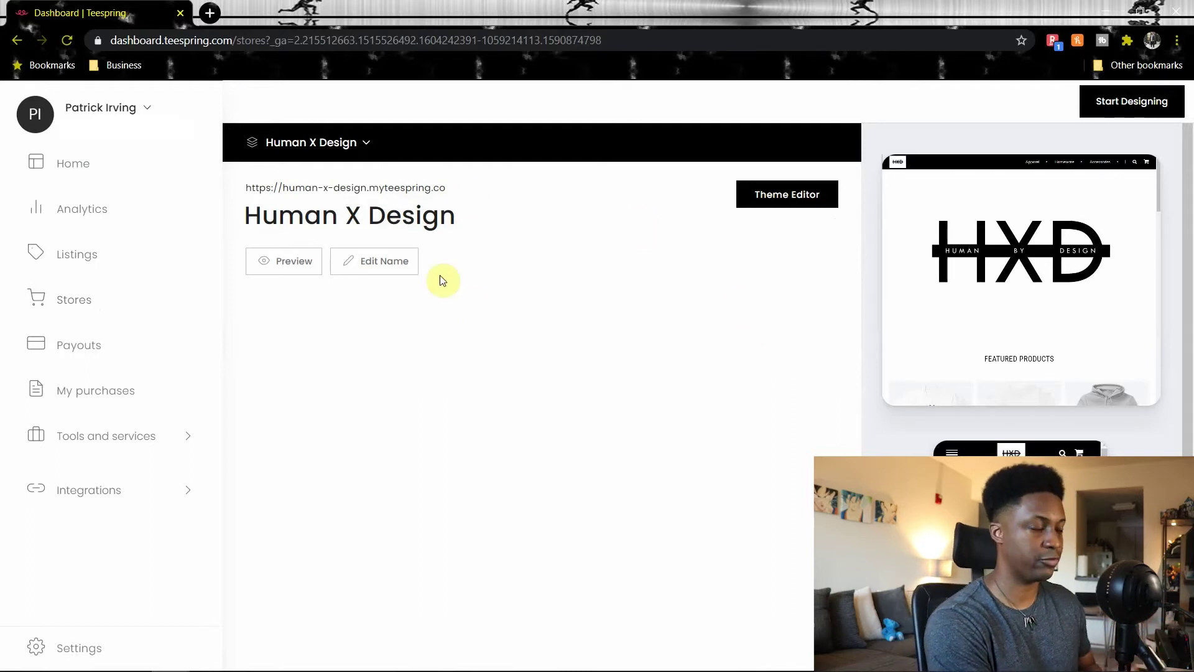
# Check the name editing option of the Human X Design store and the list of available stores
pyautogui.click(419, 277)
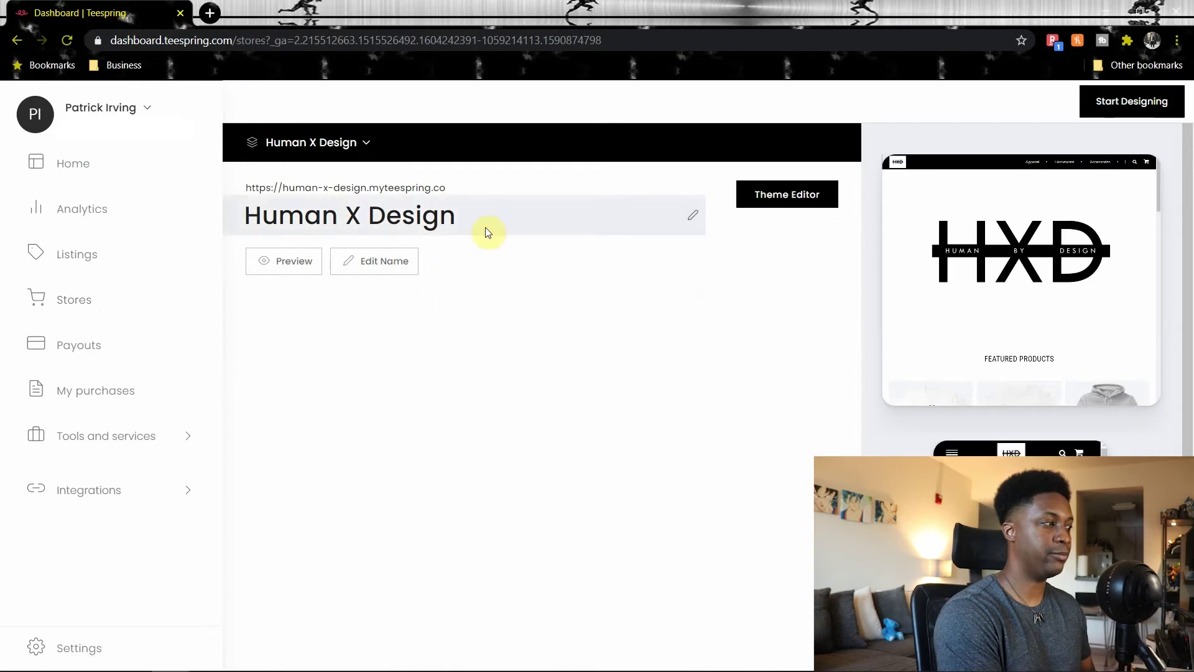
pyautogui.click(394, 271)
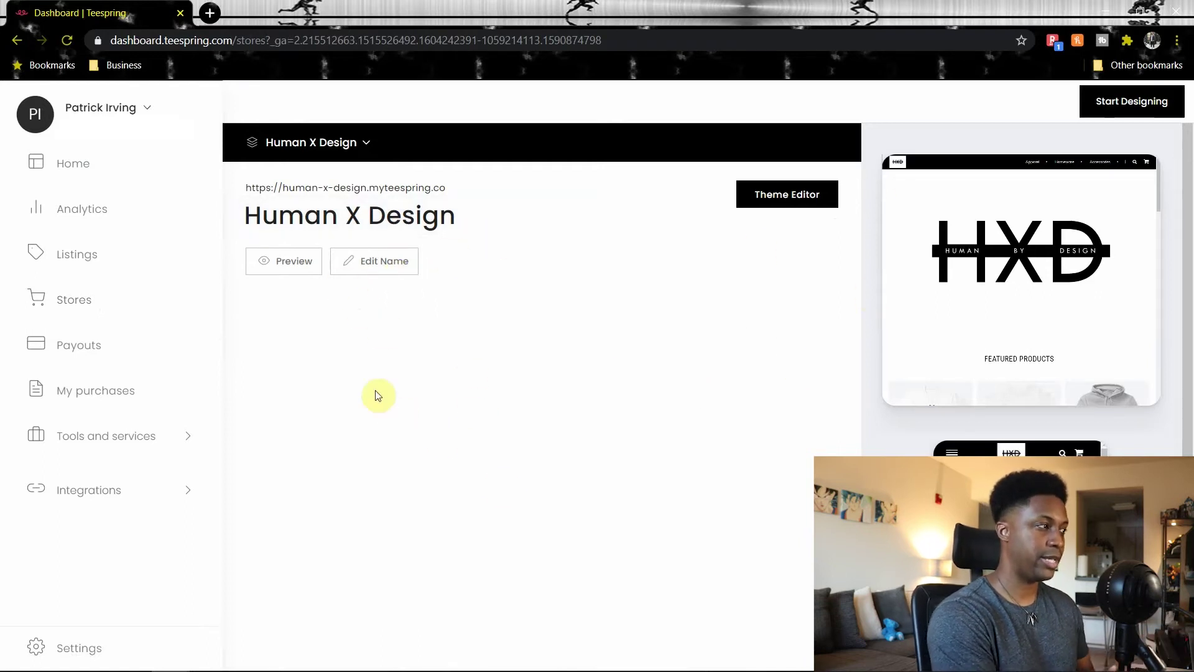
pyautogui.click(364, 150)
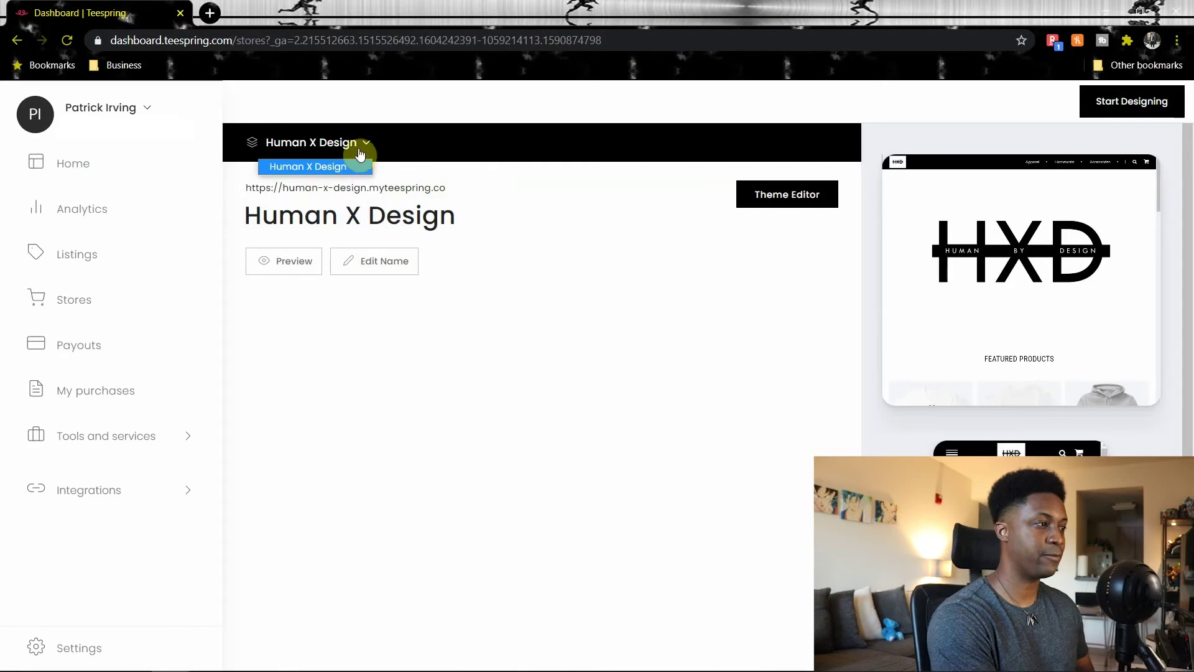
pyautogui.click(478, 142)
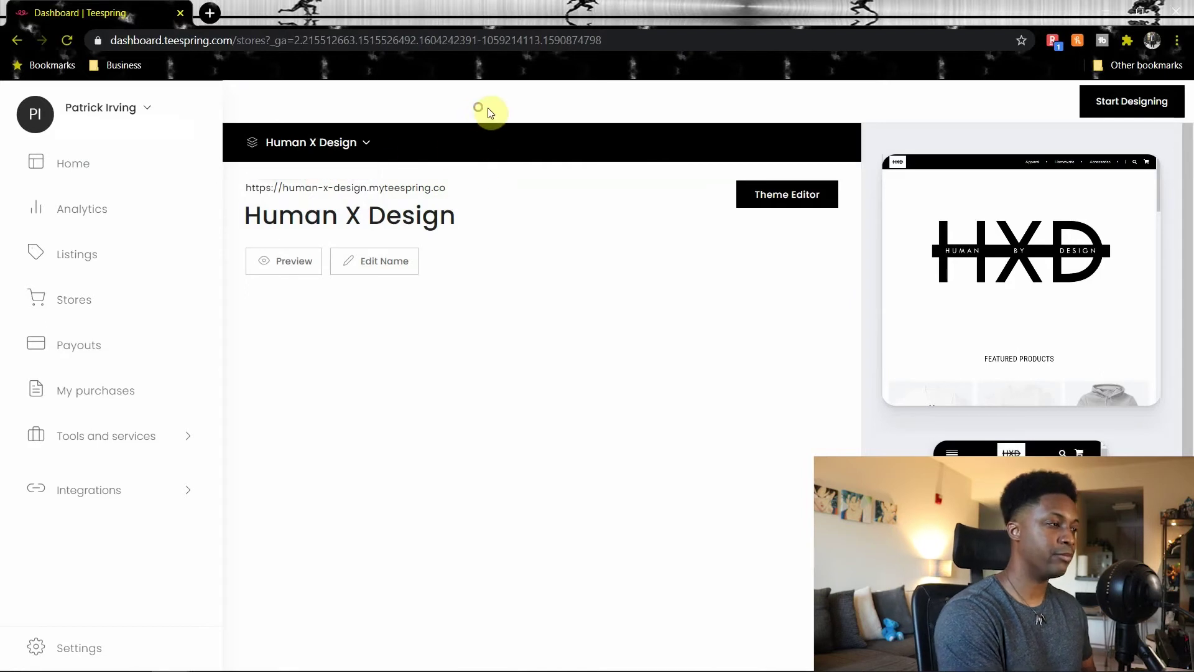
# Open the theme editor for the Human X Design store and view the featured products in its preview
pyautogui.click(805, 205)
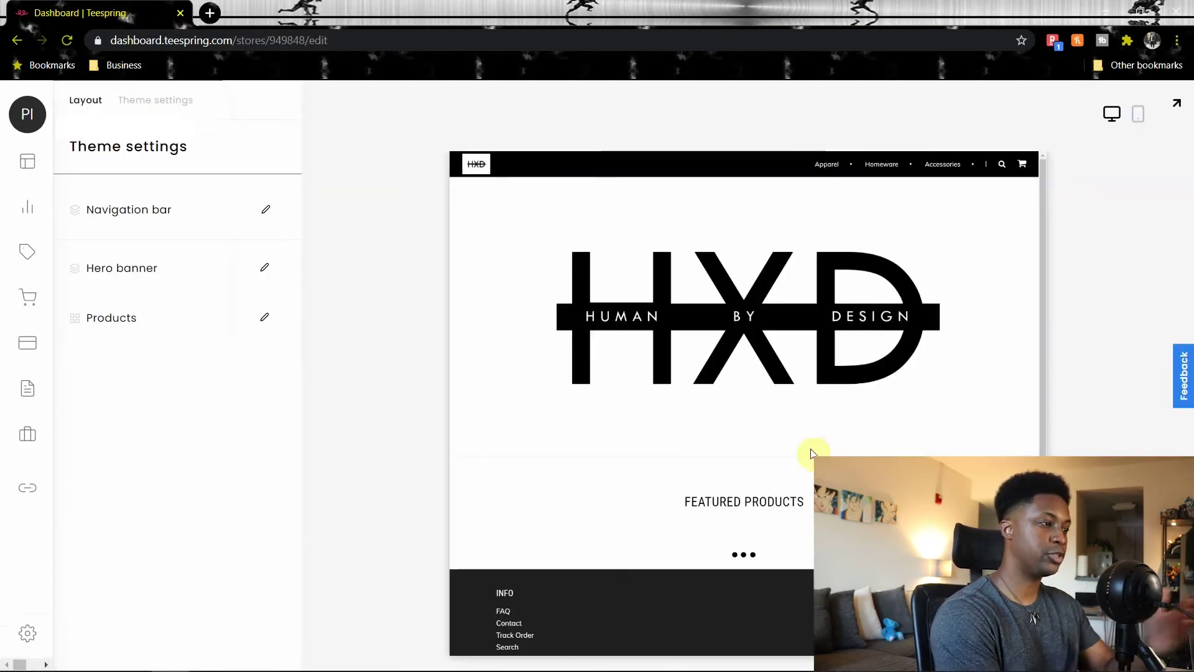
pyautogui.scroll(-5, 874, 394)
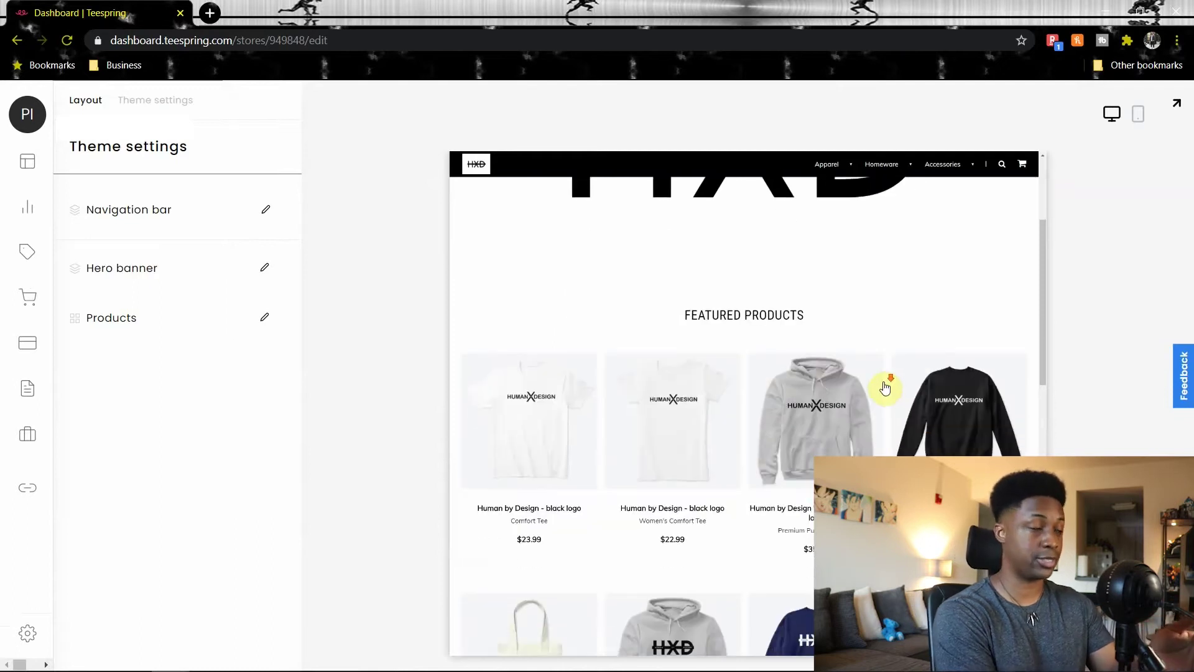
# View the remaining products in the store preview and check the navigation bar's logo and color settings
pyautogui.scroll(-4, 886, 398)
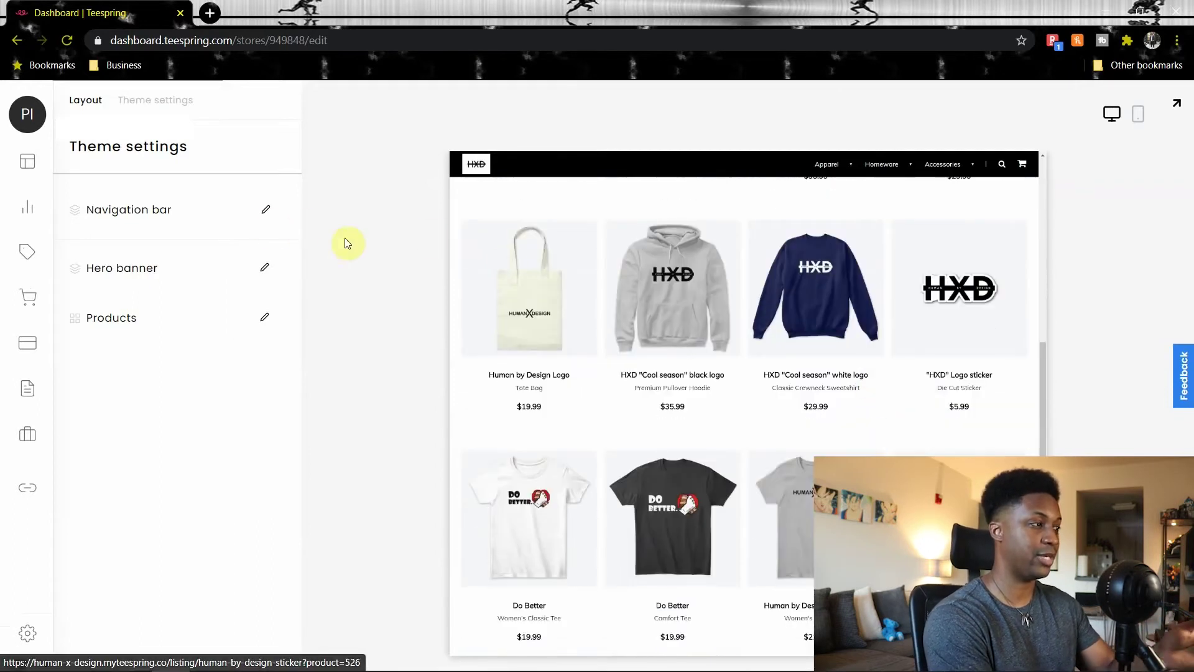
pyautogui.click(264, 212)
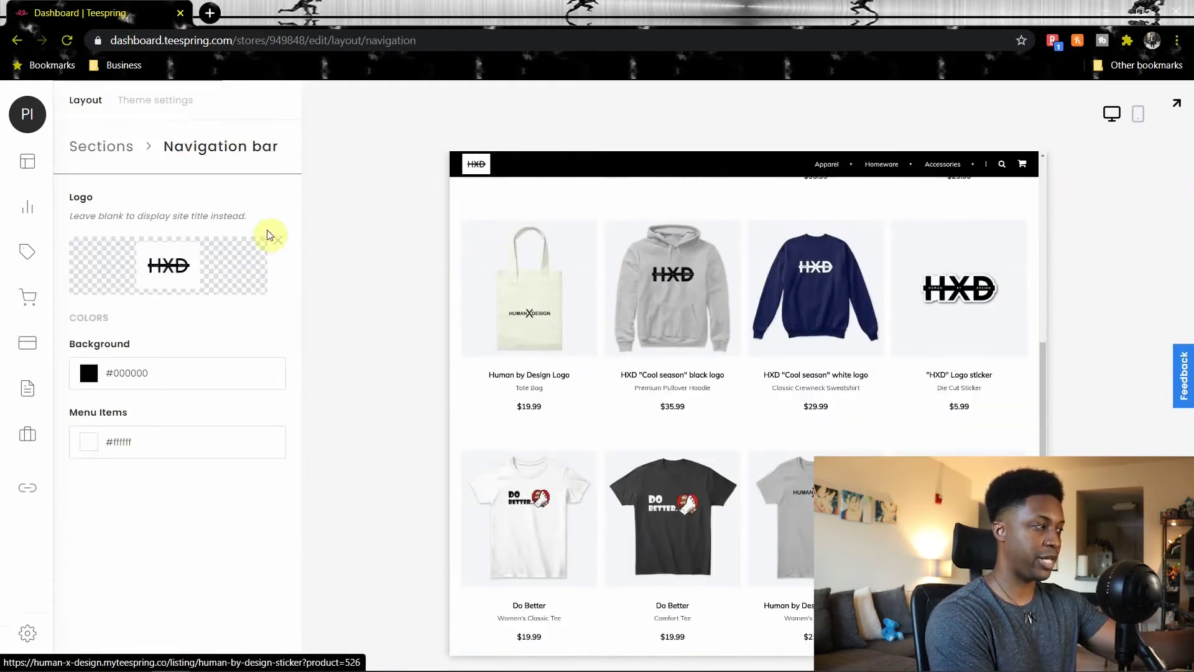
pyautogui.moveTo(187, 274)
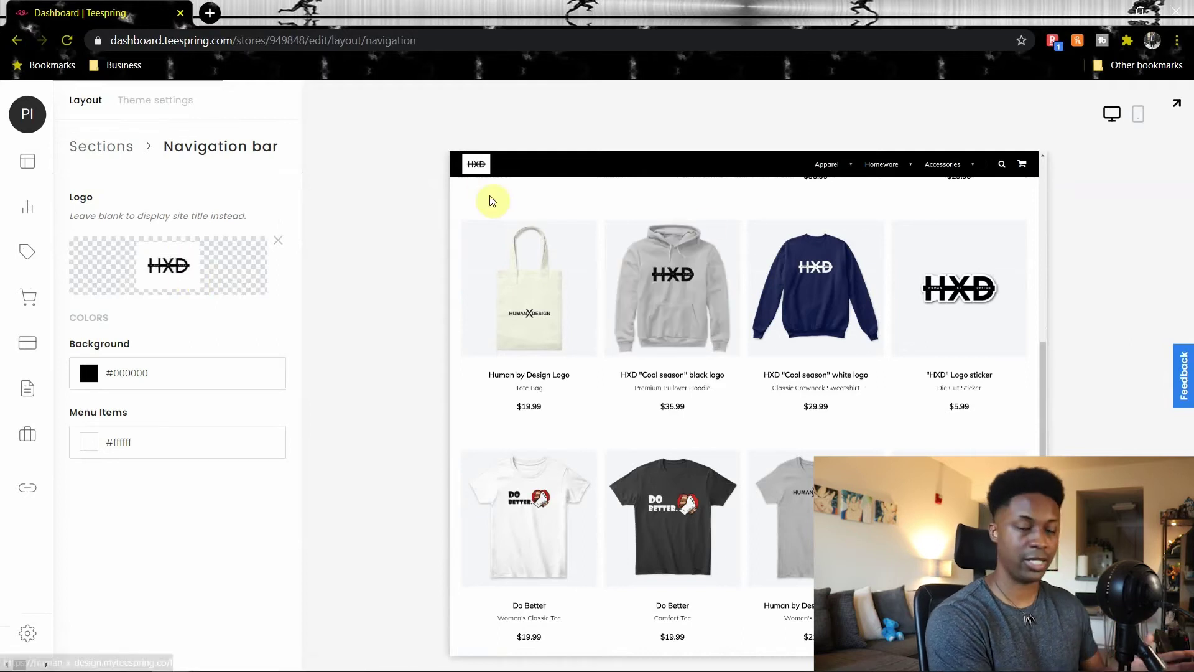
pyautogui.click(102, 146)
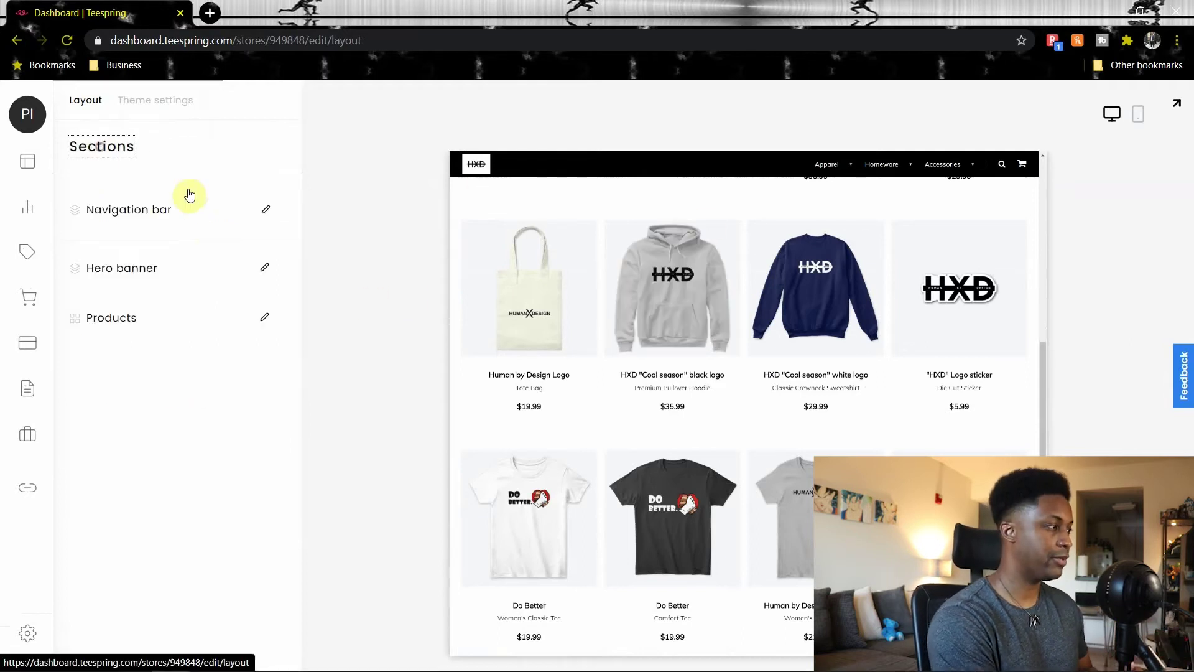
# Check the hero banner's background image, text fields and color settings, and return to the section list
pyautogui.click(122, 268)
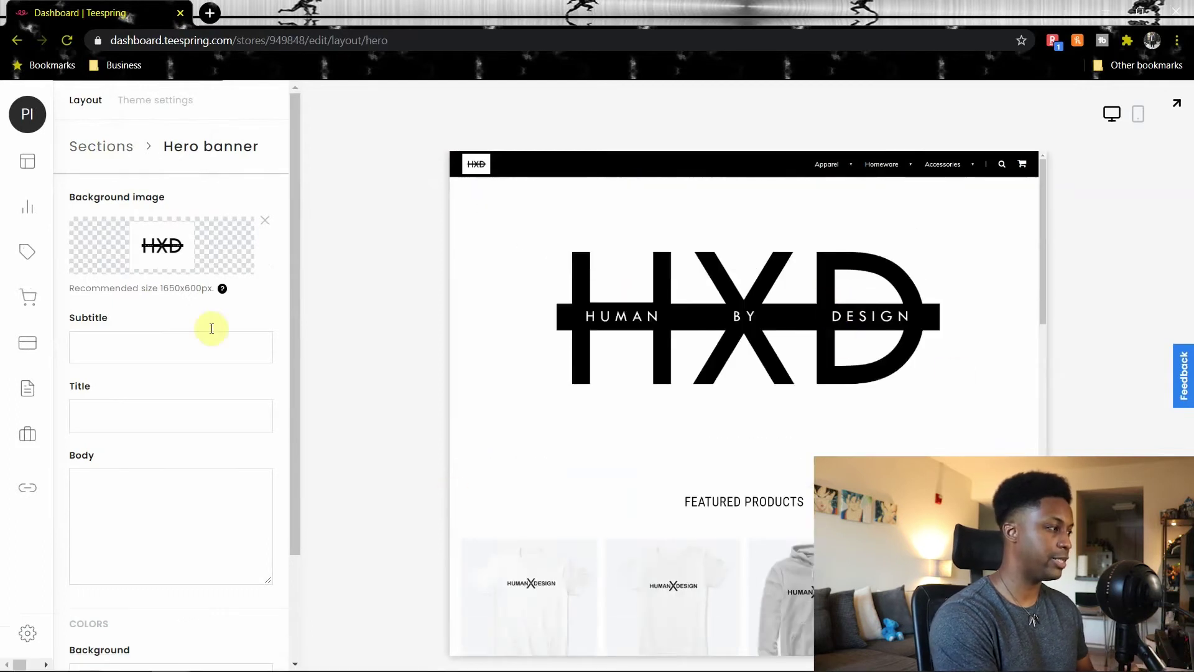
pyautogui.moveTo(143, 350)
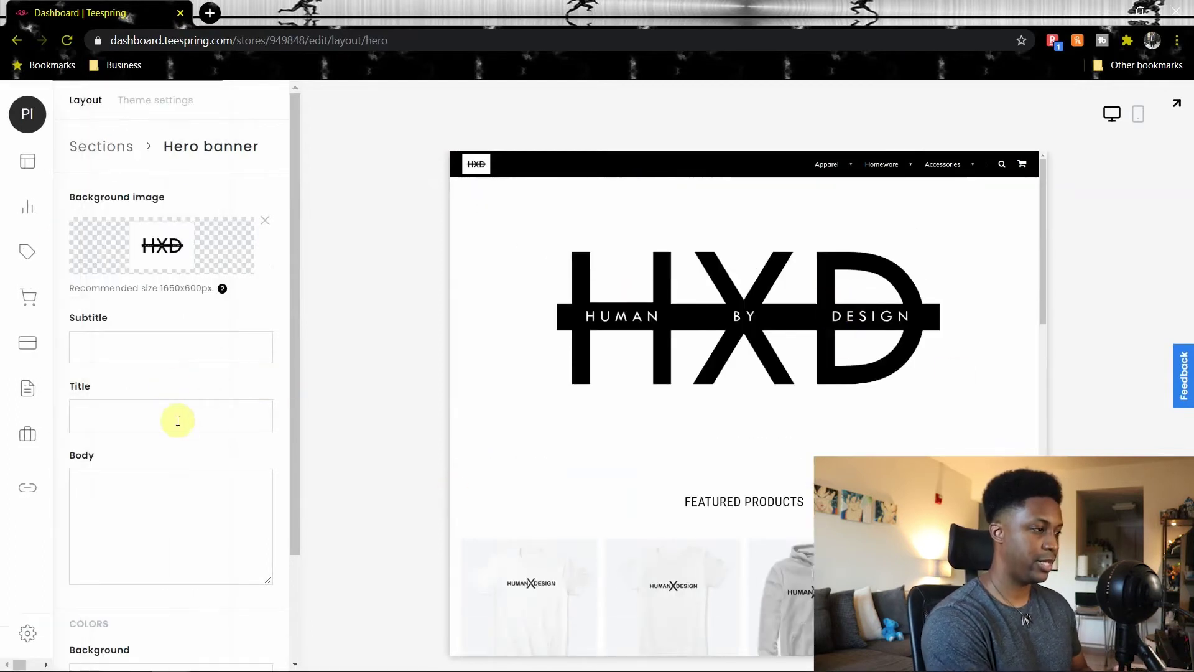
pyautogui.scroll(-2, 178, 511)
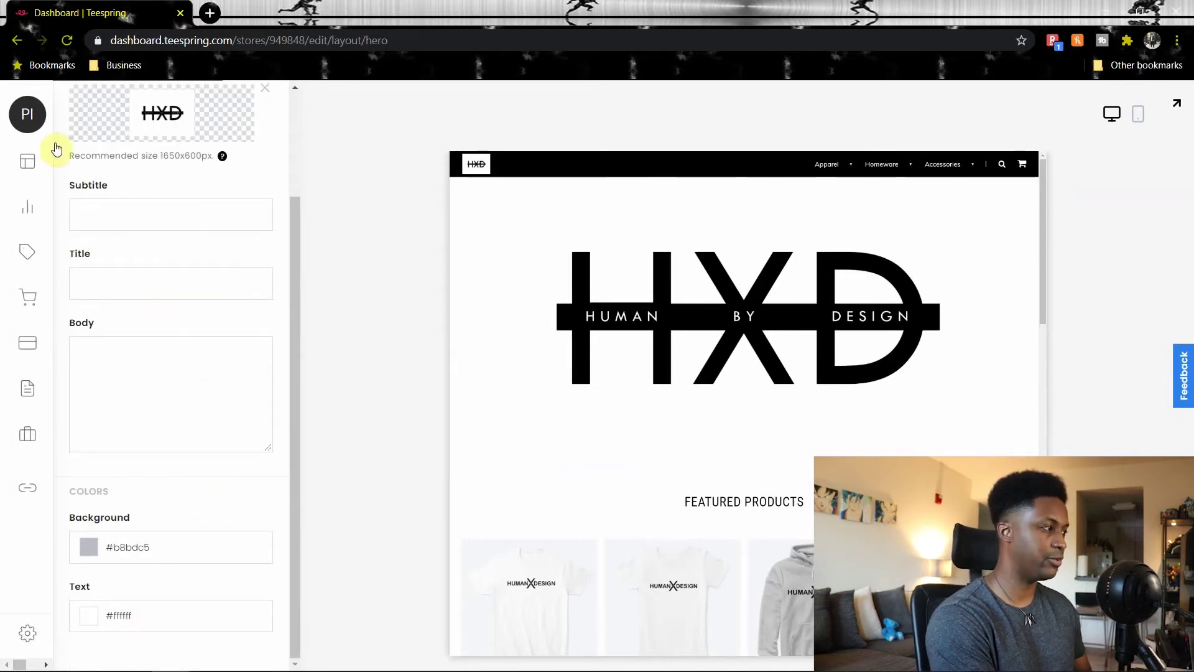
pyautogui.scroll(2, 252, 232)
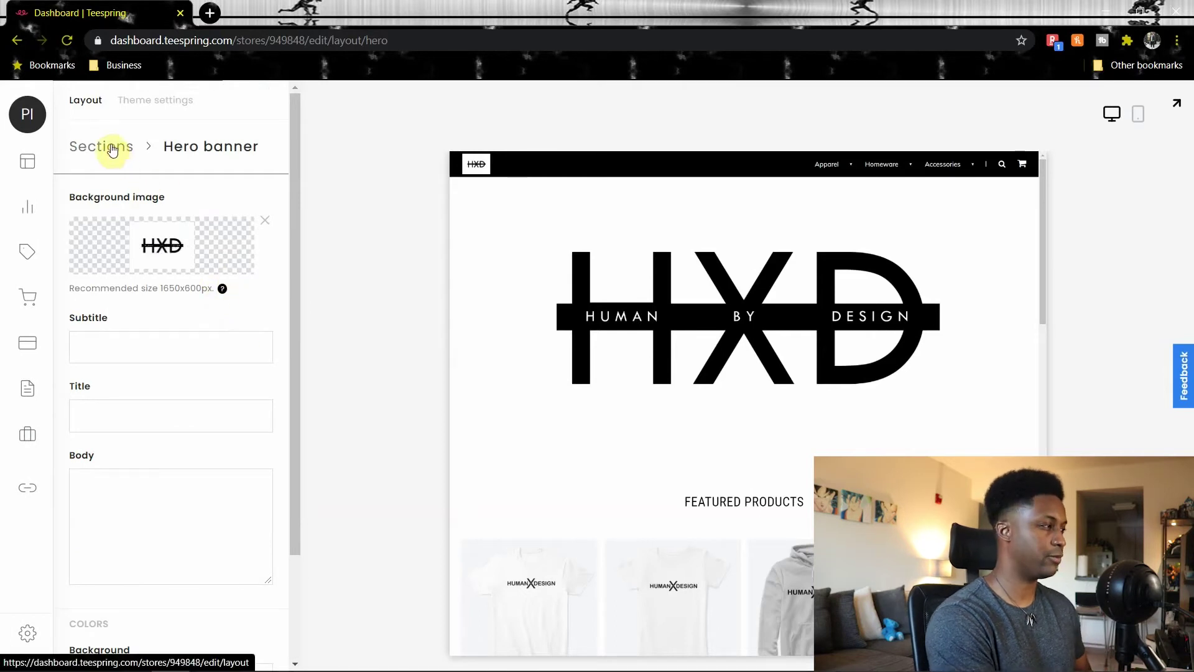
pyautogui.click(114, 149)
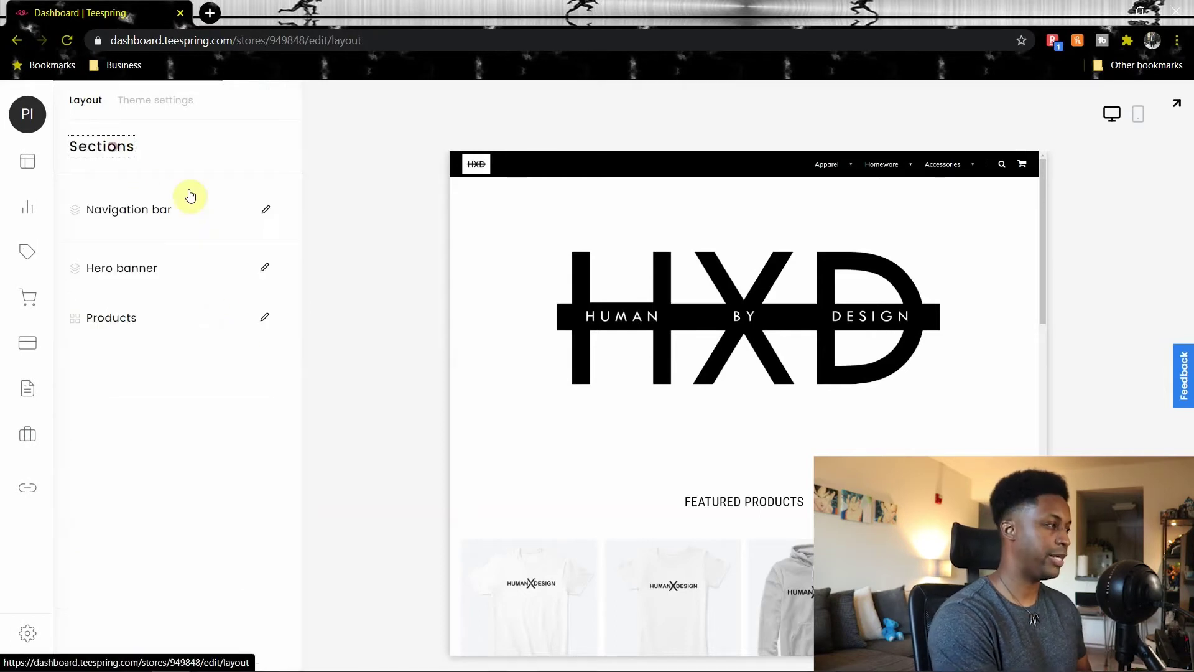
# Open the store's product manager and look through the products with their featured stars and removal options
pyautogui.click(129, 324)
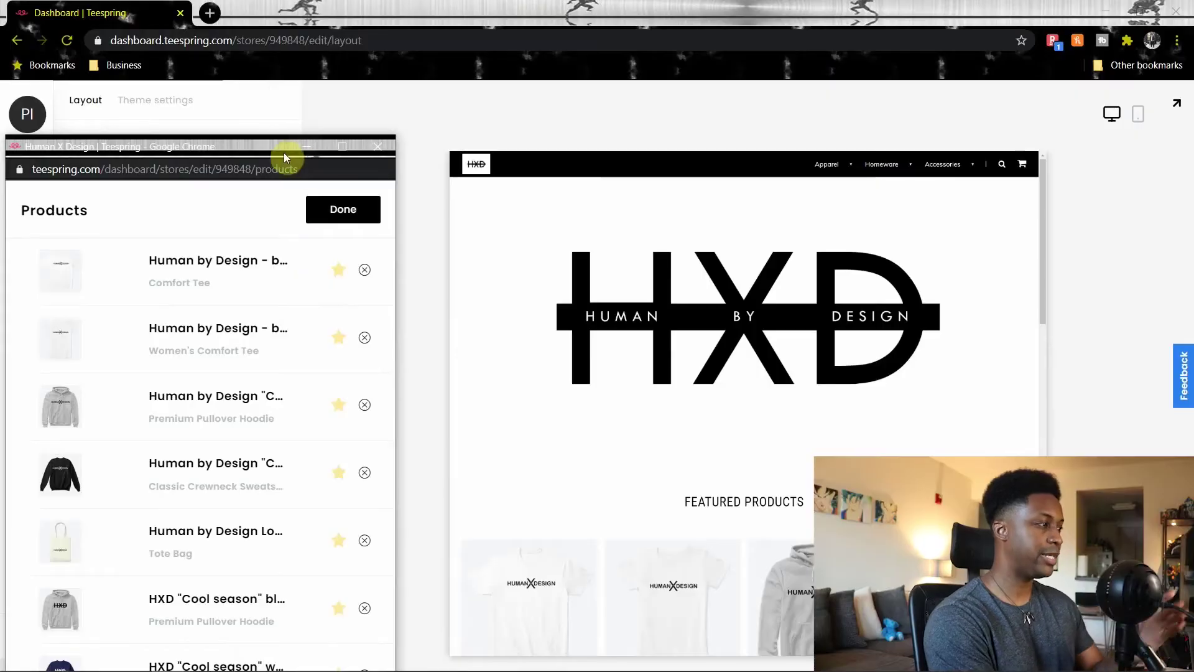
pyautogui.moveTo(284, 151); pyautogui.dragTo(334, 85)
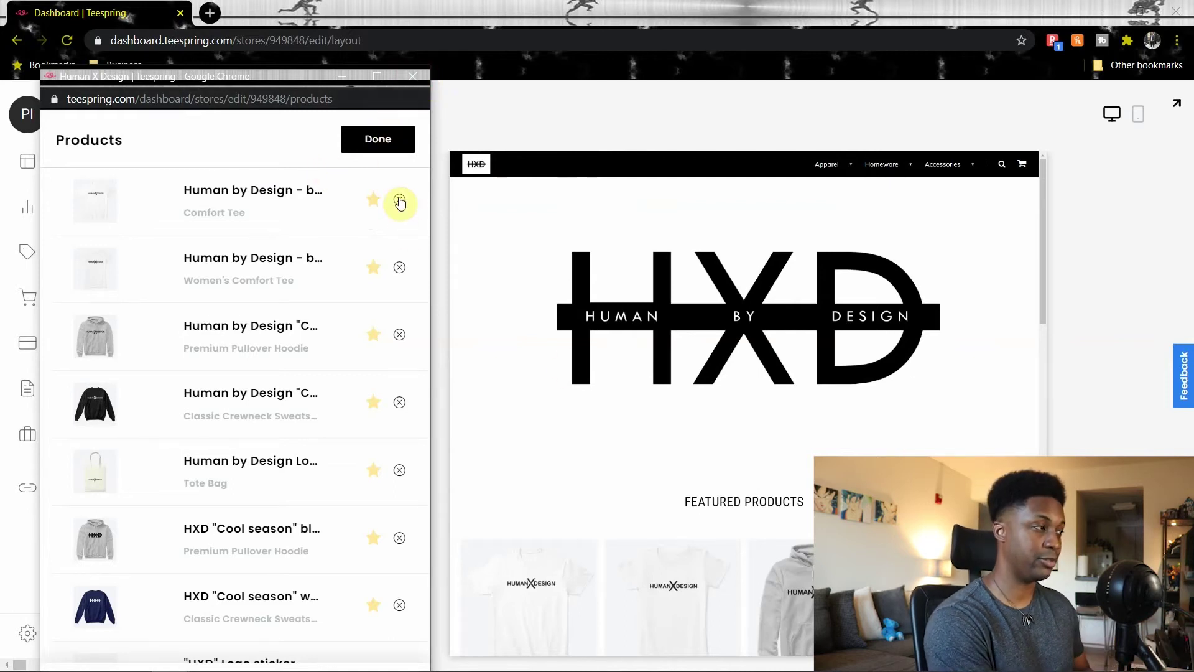
pyautogui.scroll(-8, 358, 265)
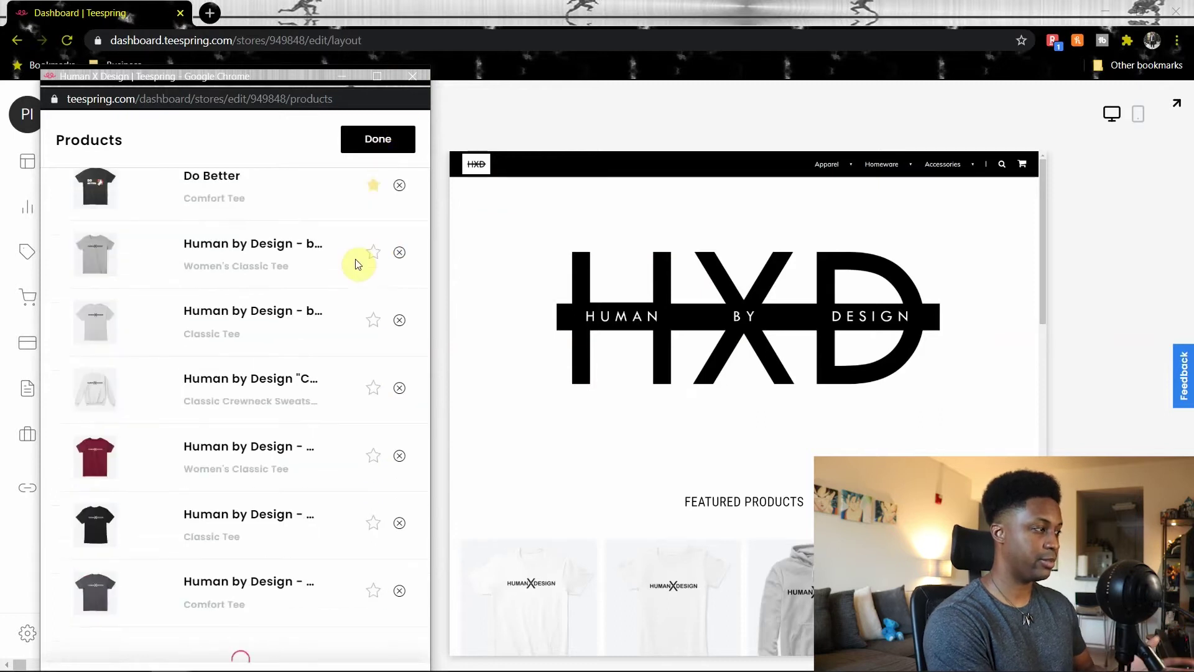
pyautogui.scroll(-10, 358, 264)
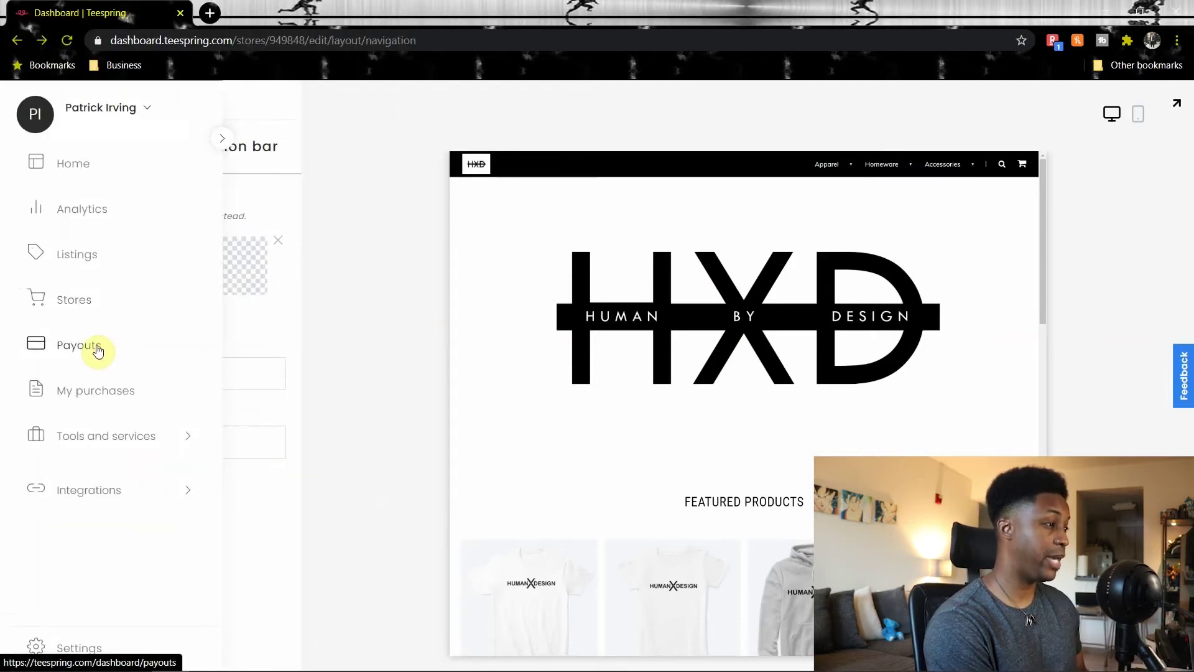
# Review the payout history and check the date of the Human by Design - black logo order in the purchases list
pyautogui.click(98, 349)
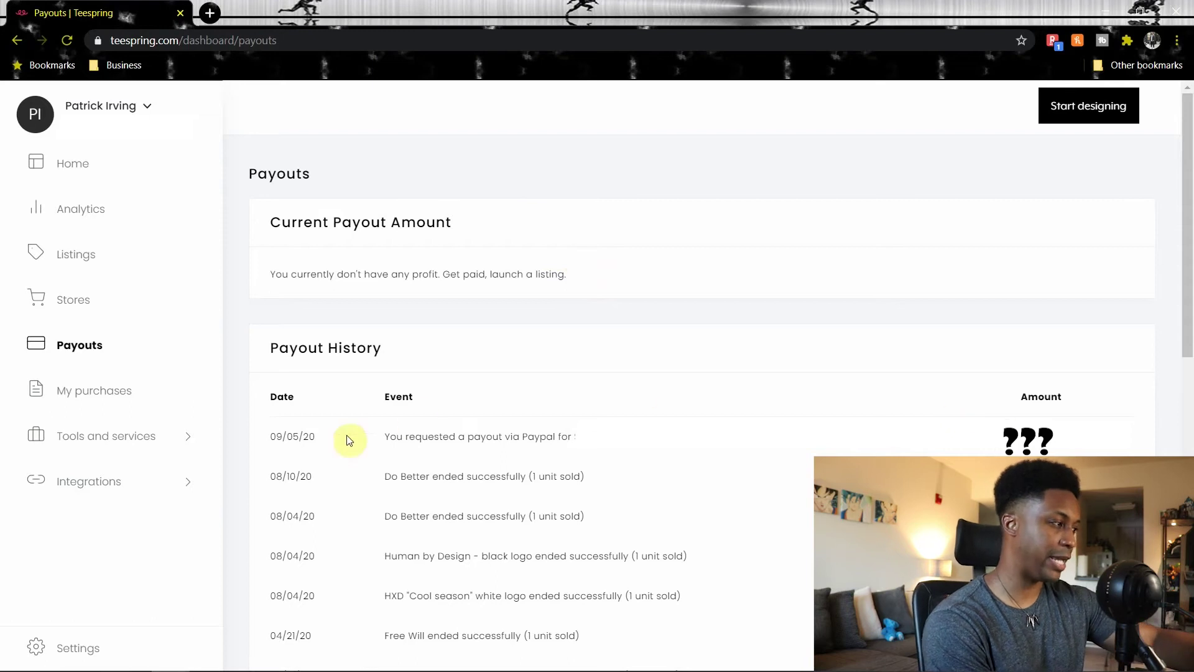
pyautogui.moveTo(267, 438); pyautogui.dragTo(632, 453)
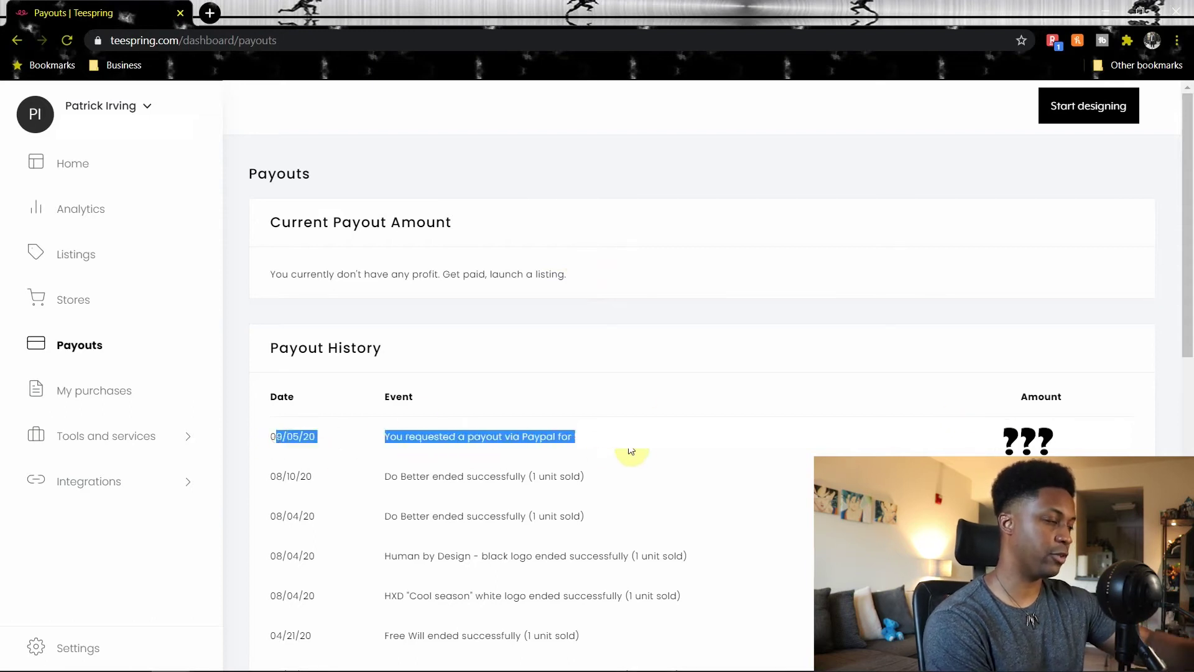
pyautogui.click(670, 480)
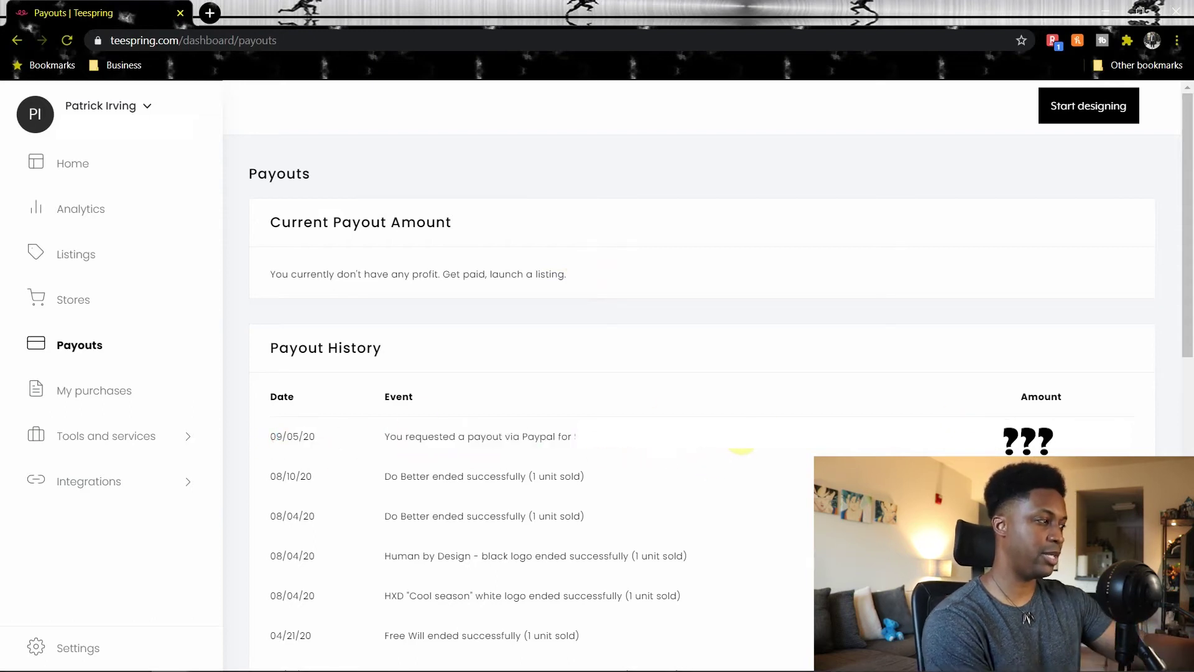
pyautogui.scroll(-1, 497, 497)
pyautogui.scroll(-1, 498, 498)
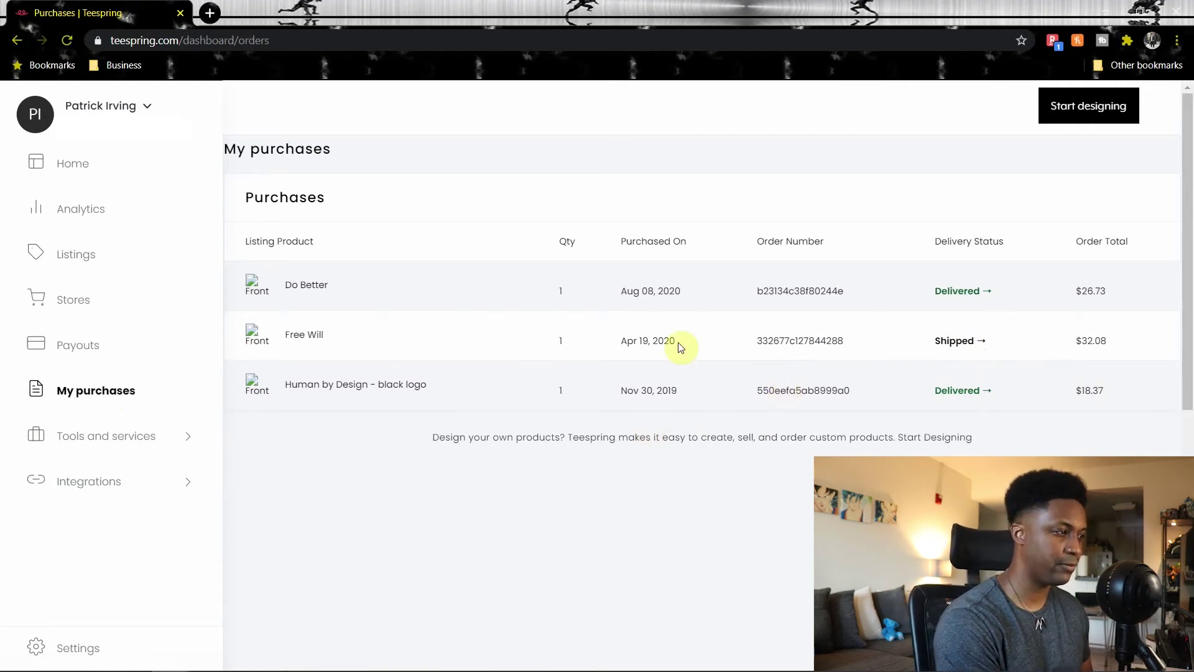
pyautogui.moveTo(614, 397); pyautogui.dragTo(680, 395)
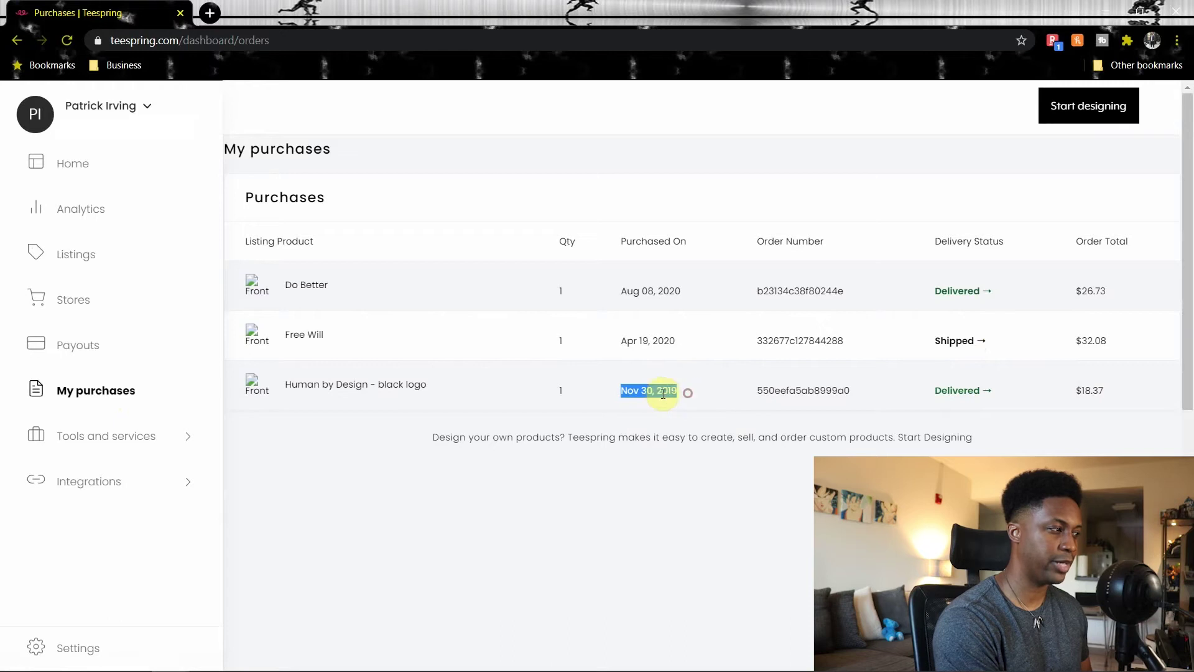
pyautogui.click(663, 393)
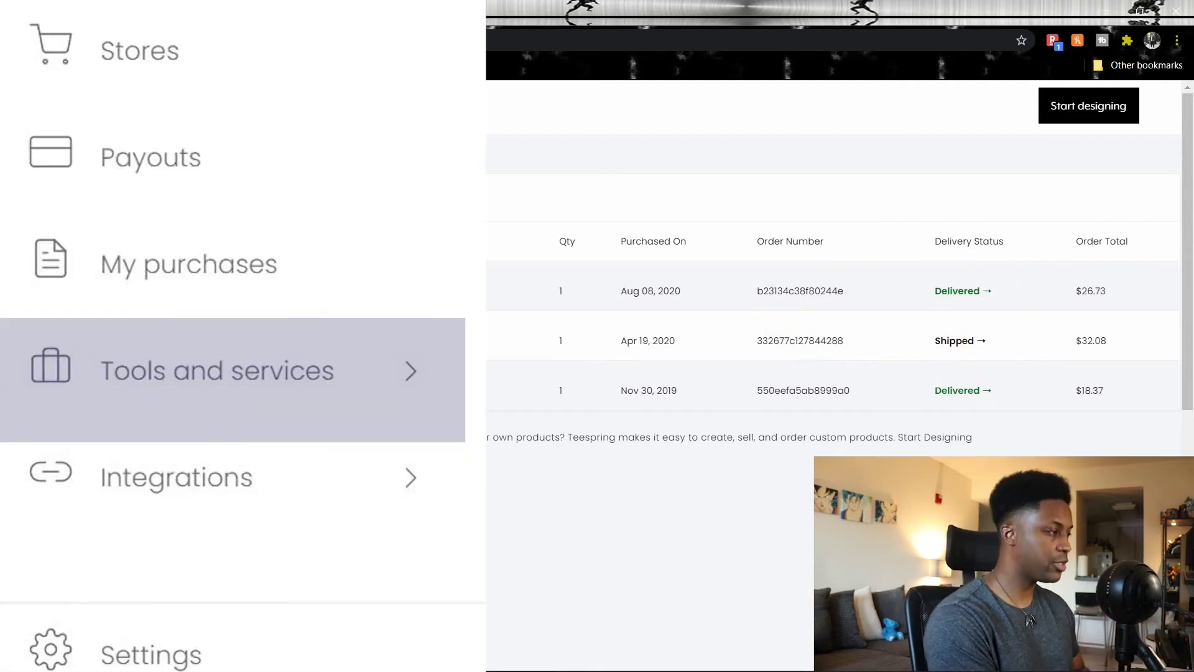
# Open the promotions page and view the tutorial video, the new promotion form and the list of all promotions
pyautogui.click(137, 435)
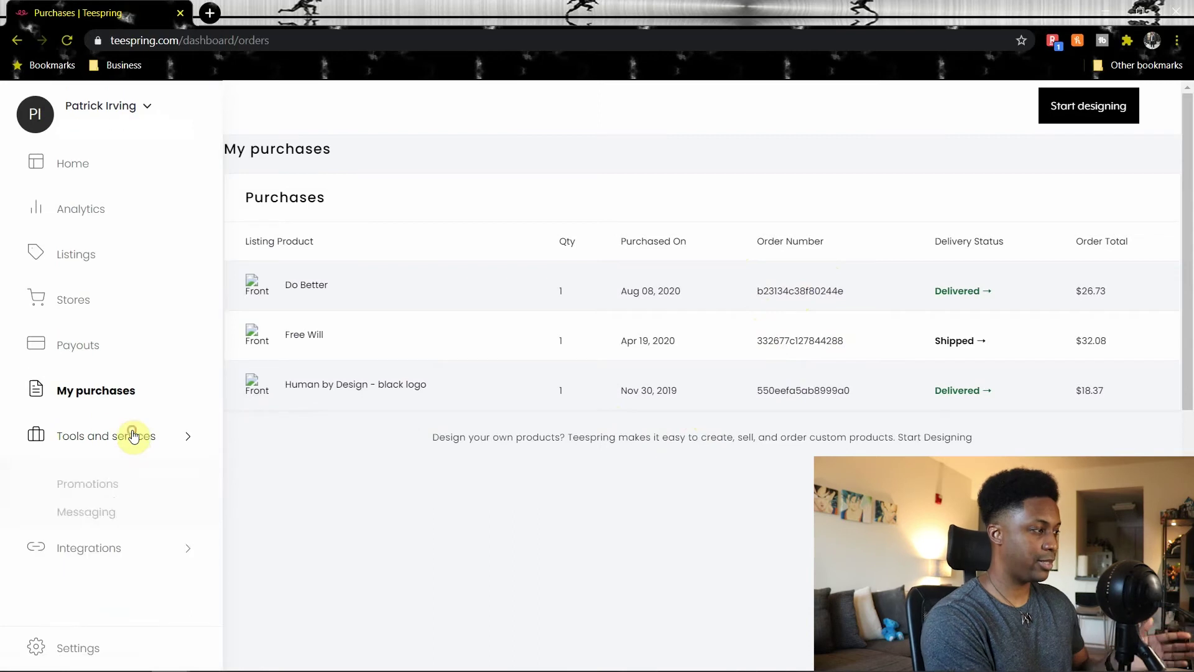
pyautogui.click(186, 442)
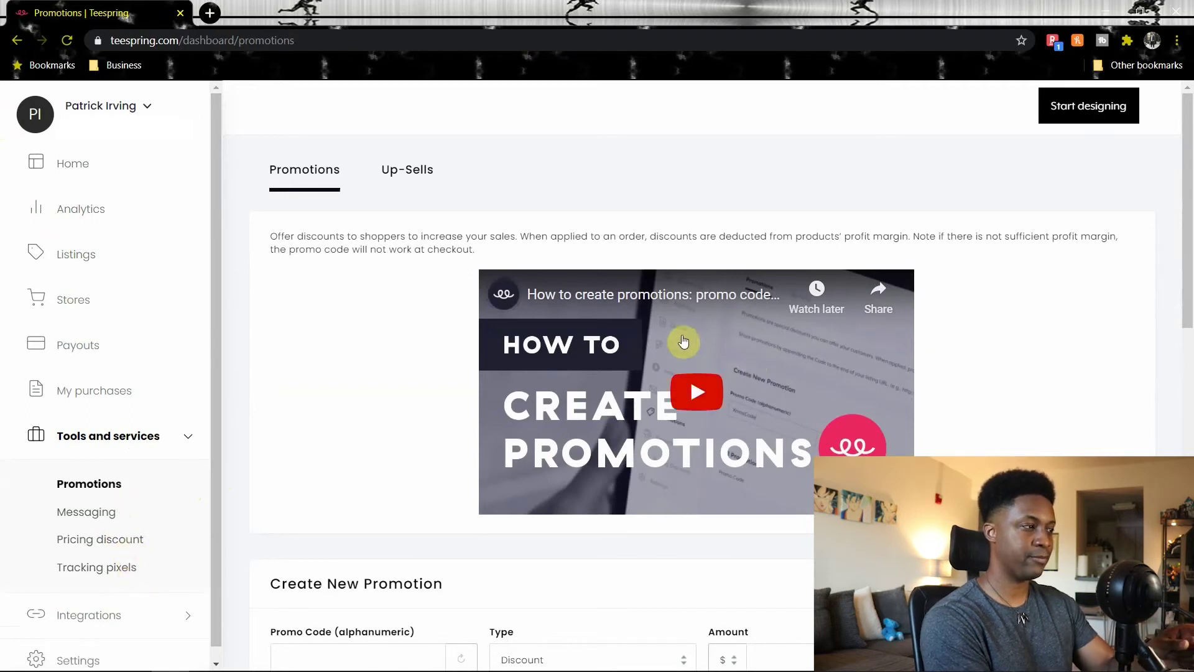
pyautogui.scroll(-1, 656, 346)
pyautogui.scroll(-3, 656, 346)
pyautogui.scroll(4, 653, 333)
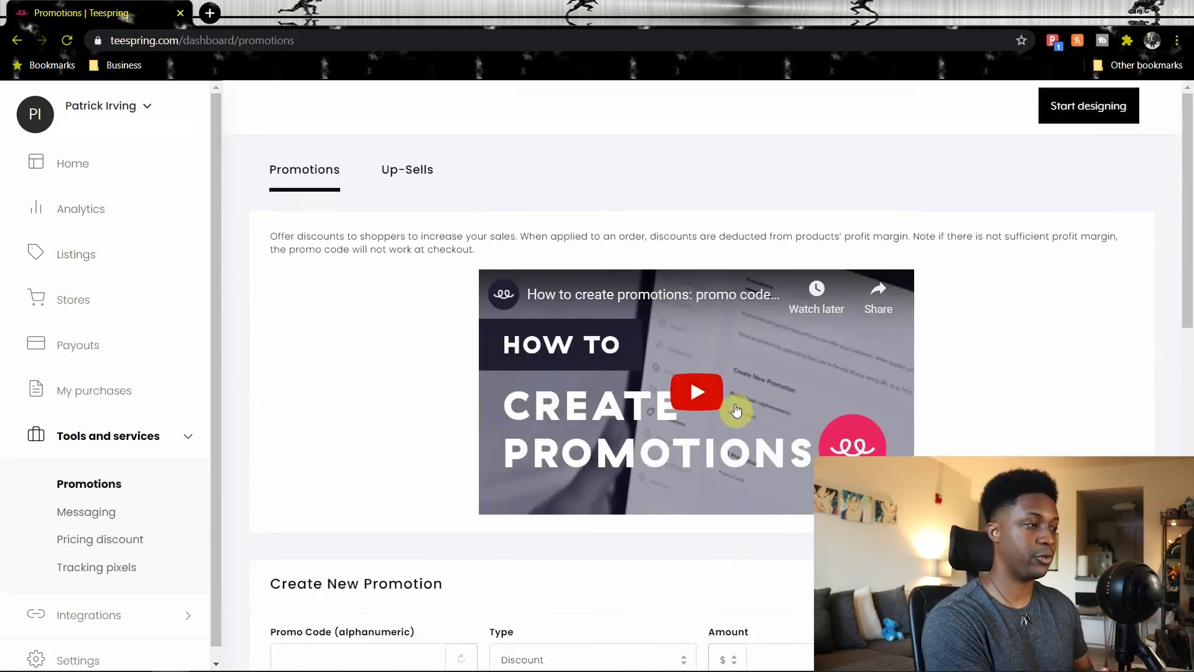
pyautogui.scroll(-6, 829, 335)
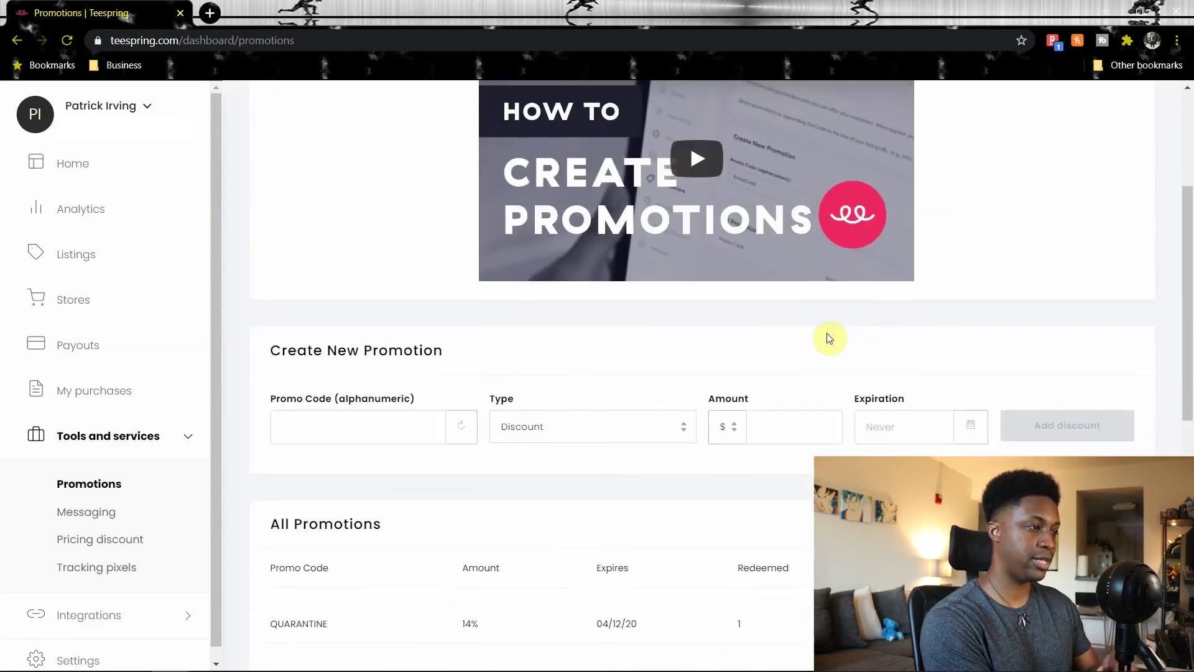
pyautogui.scroll(-2, 788, 339)
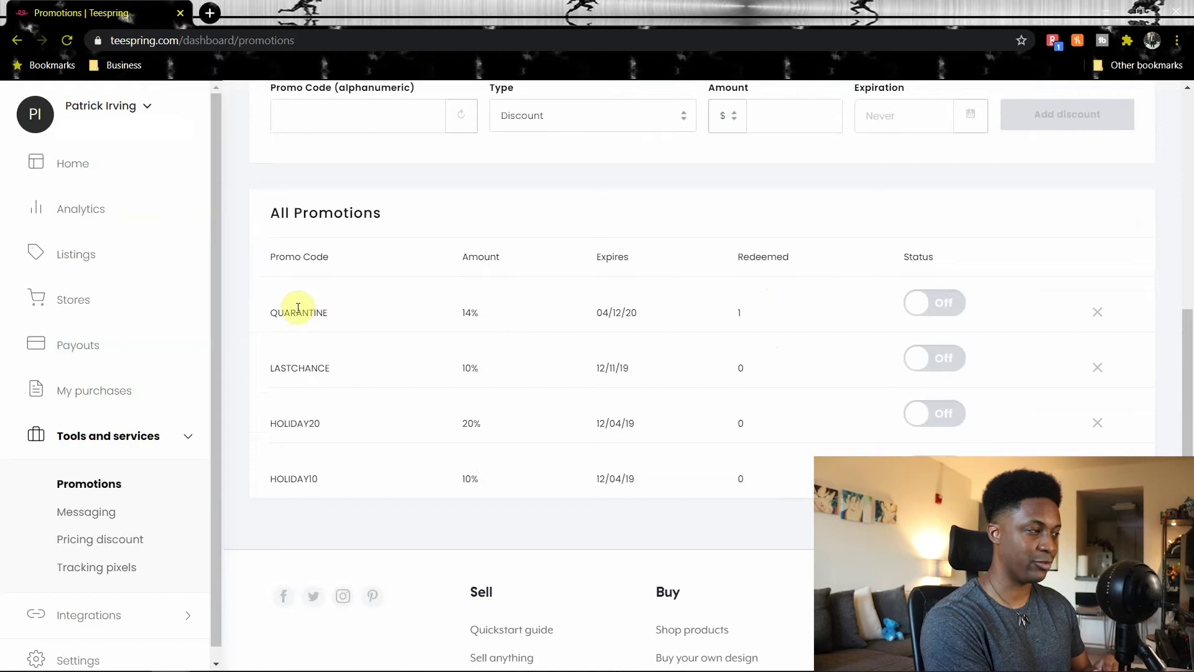
# Examine the QUARANTINE promo code's name, expiration date and discount amount in the promotions list
pyautogui.moveTo(281, 318); pyautogui.dragTo(387, 315)
pyautogui.click(597, 323)
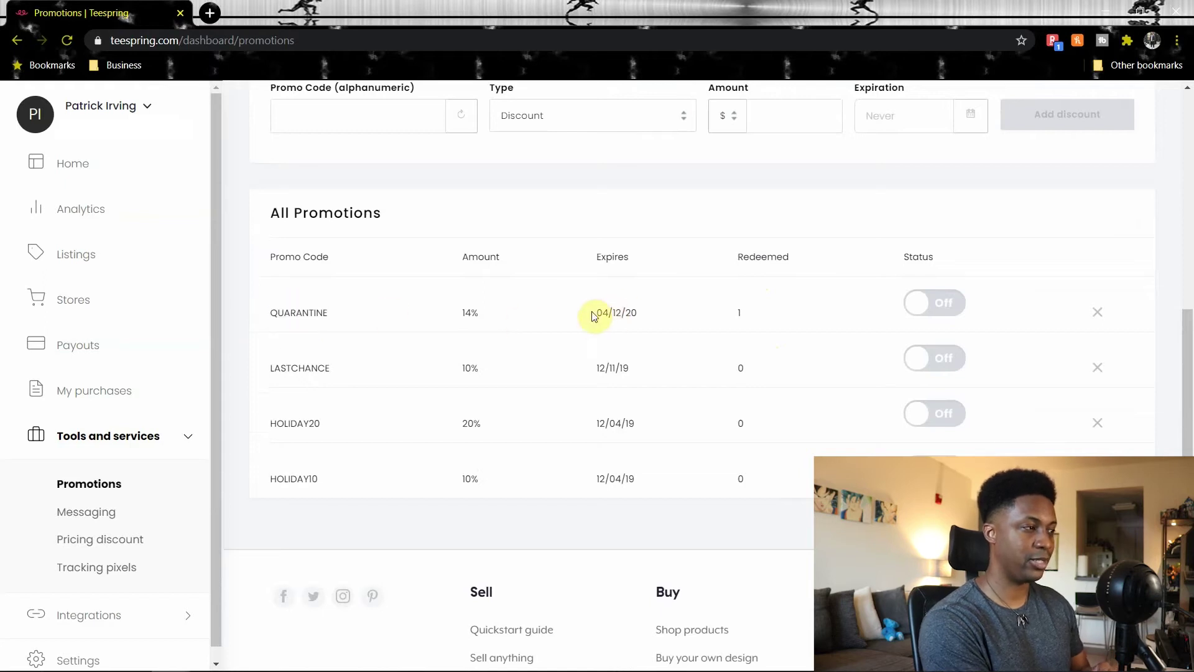
pyautogui.moveTo(602, 313); pyautogui.dragTo(678, 316)
pyautogui.click(611, 330)
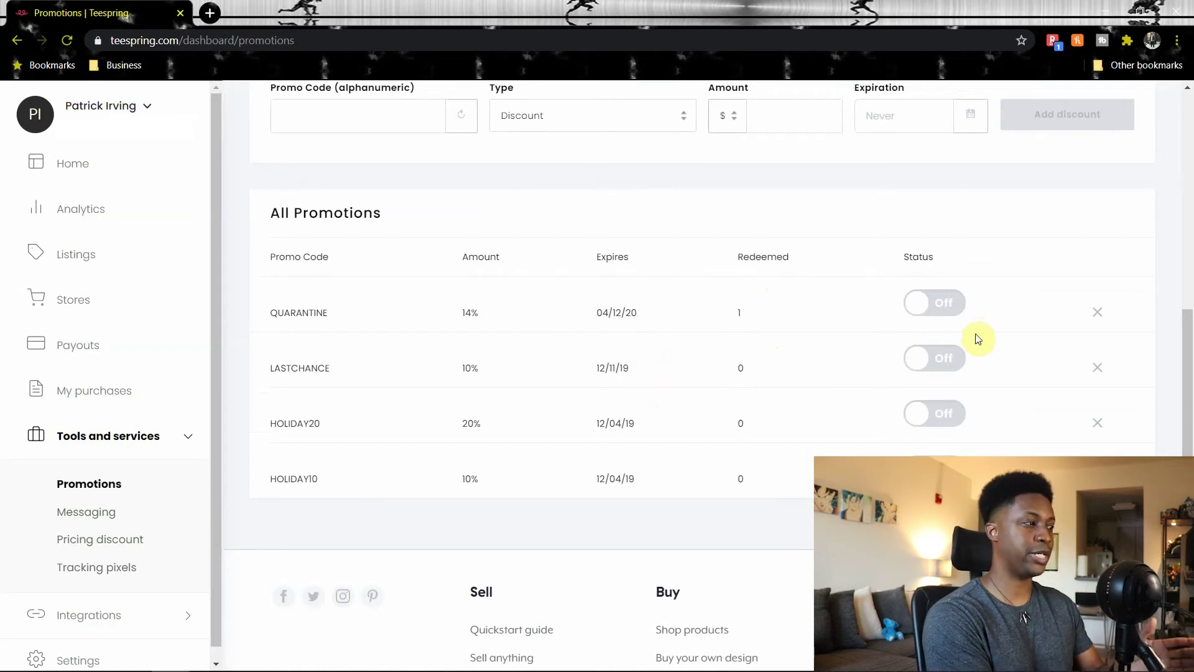
pyautogui.moveTo(466, 311); pyautogui.dragTo(487, 319)
pyautogui.click(479, 330)
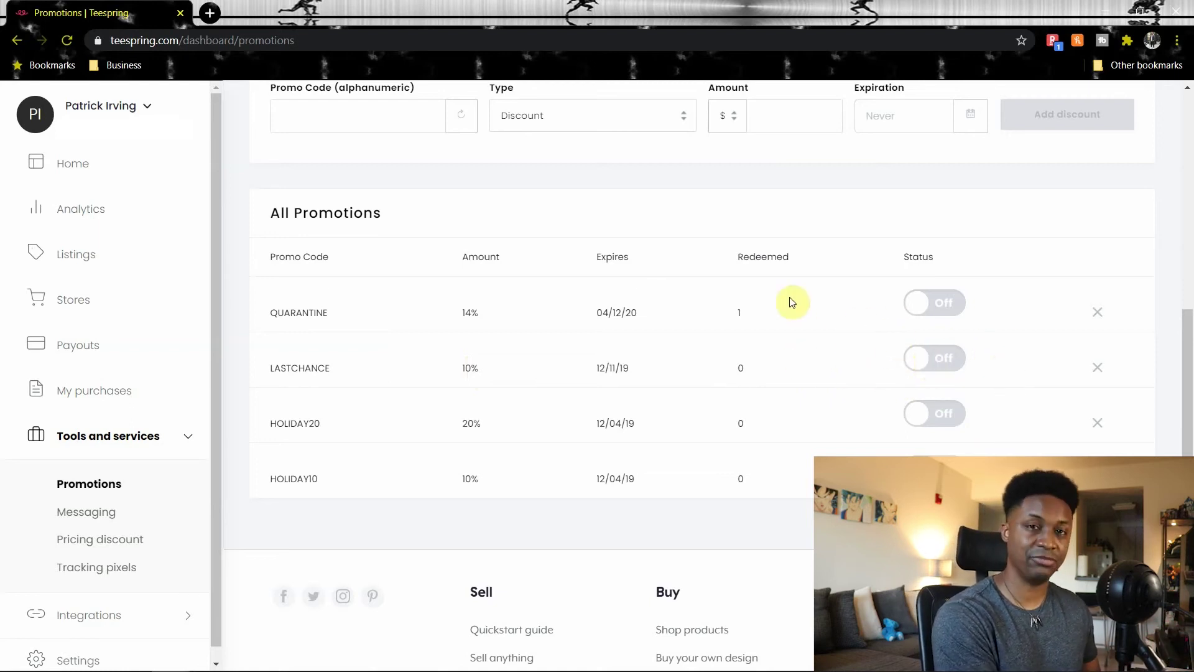
# Open the buyer messaging page and look through the listings whose buyers can be messaged
pyautogui.click(87, 511)
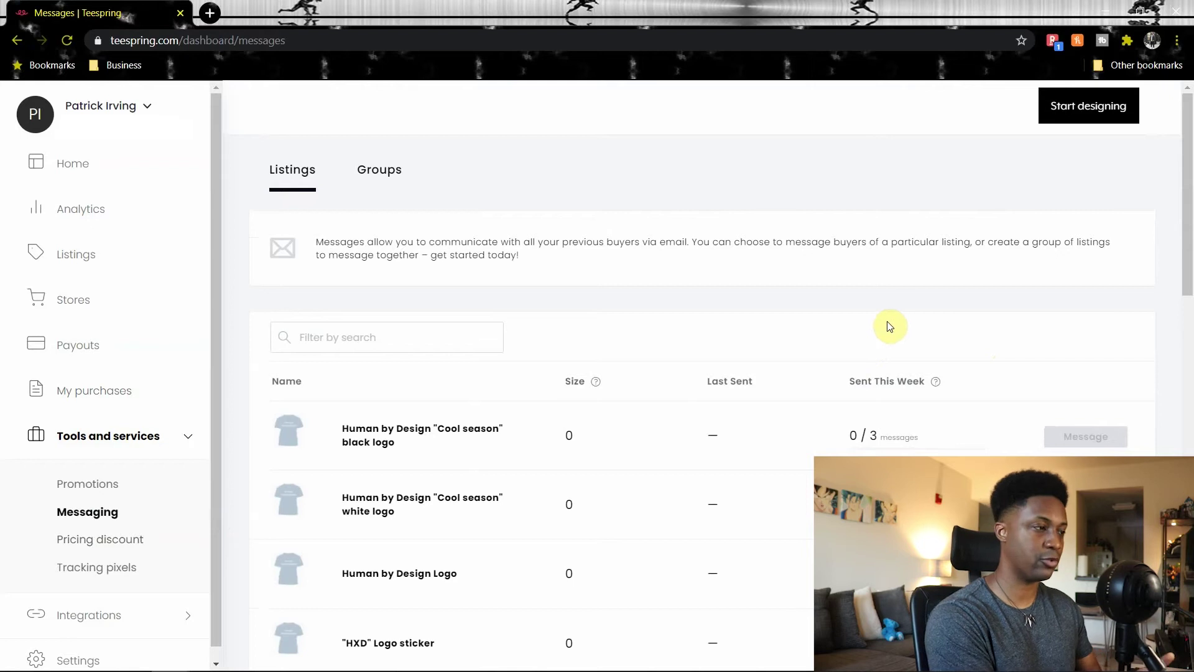
pyautogui.scroll(-3, 904, 326)
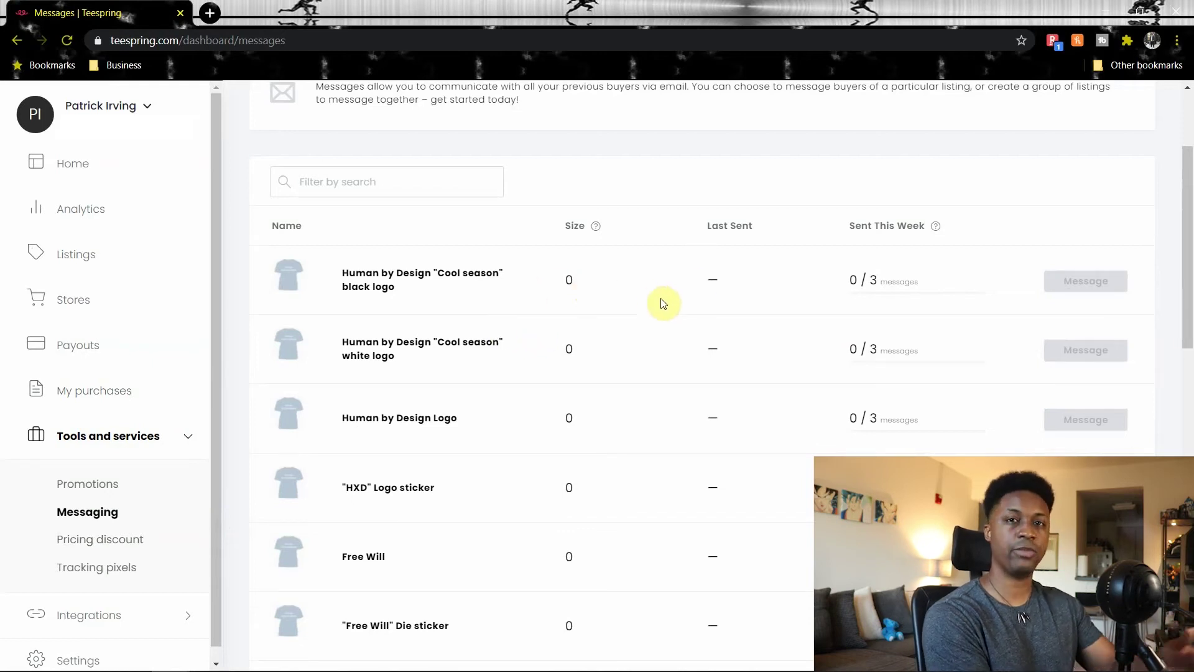
pyautogui.scroll(3, 661, 301)
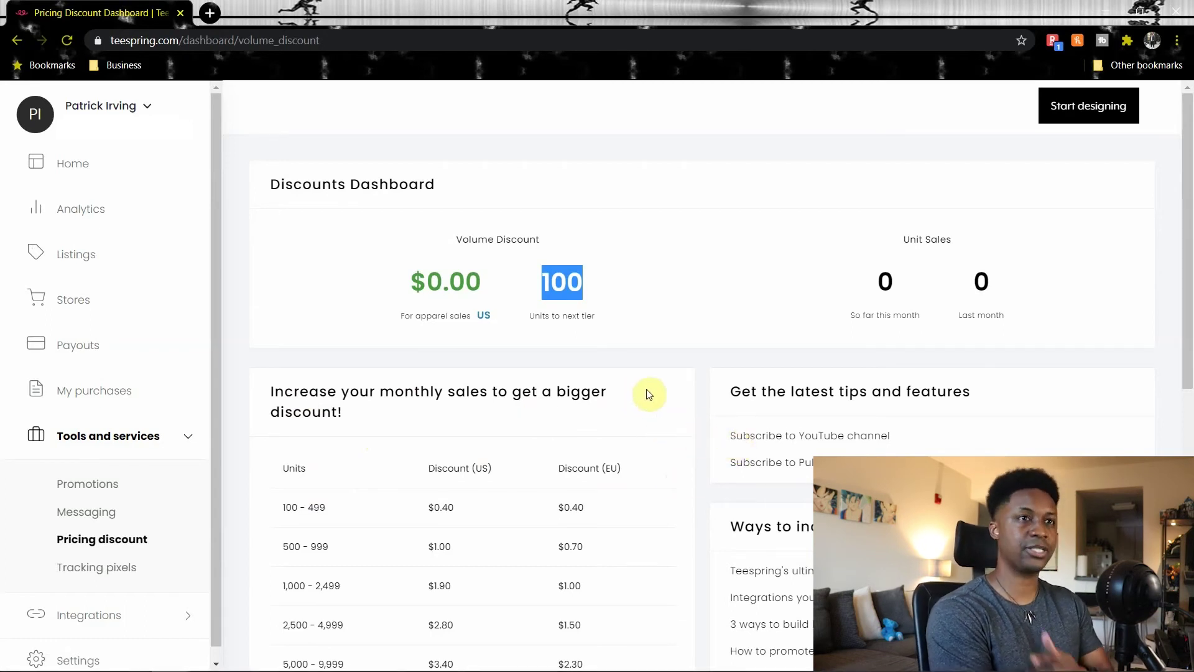
# Open the tracking pixels page and view the Google pixel and Analytics fields
pyautogui.click(99, 566)
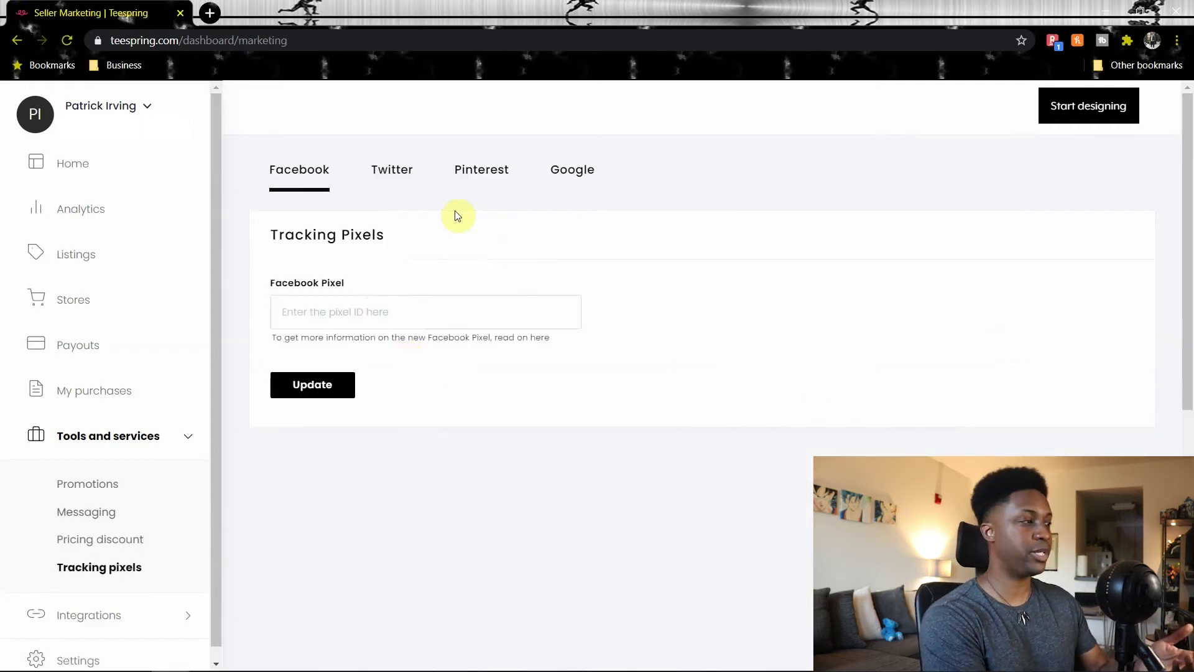
pyautogui.click(572, 169)
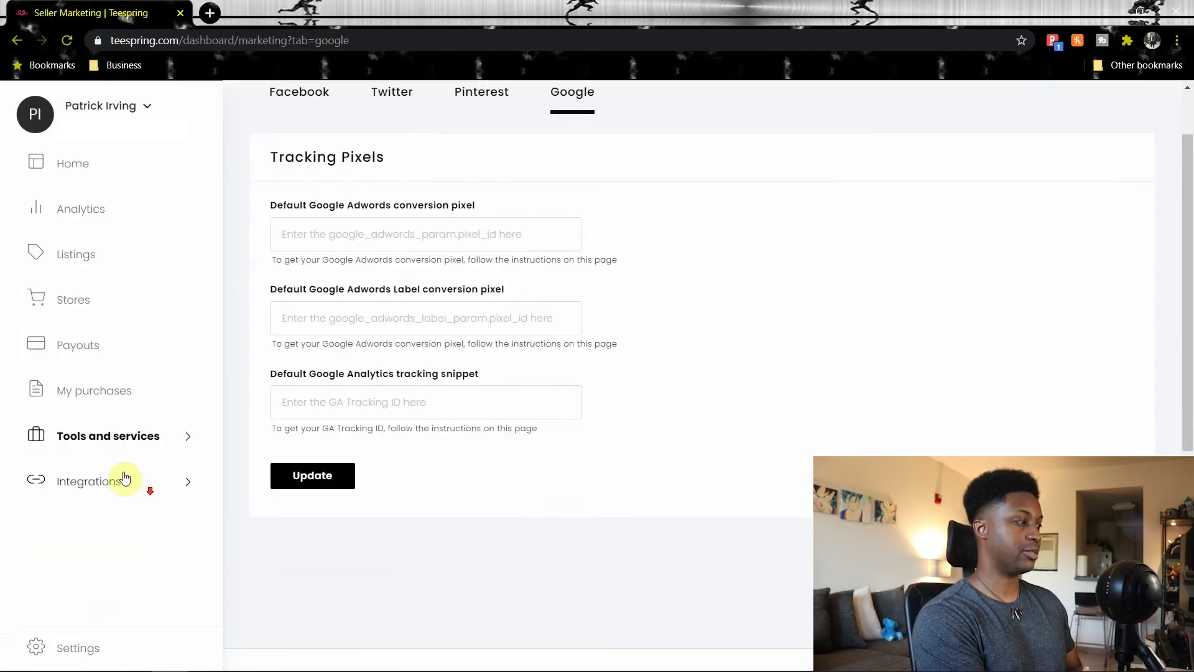
# Open the YouTube integration page and read about linking the store to the YouTube merchandise shelf
pyautogui.click(120, 478)
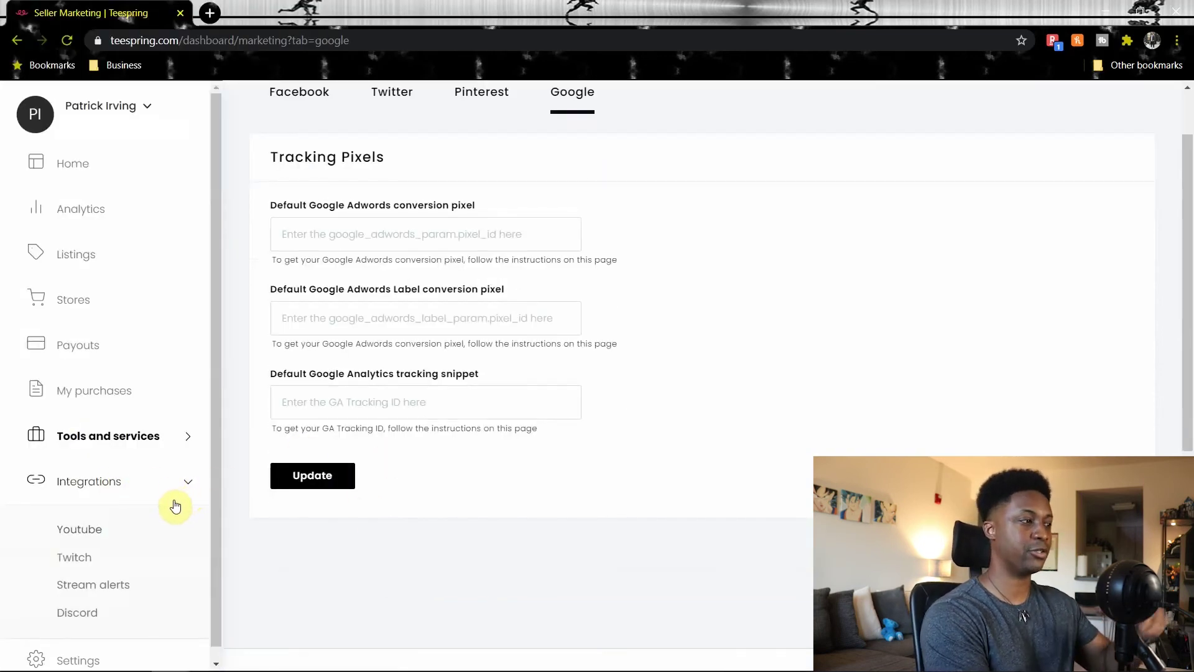
pyautogui.click(118, 529)
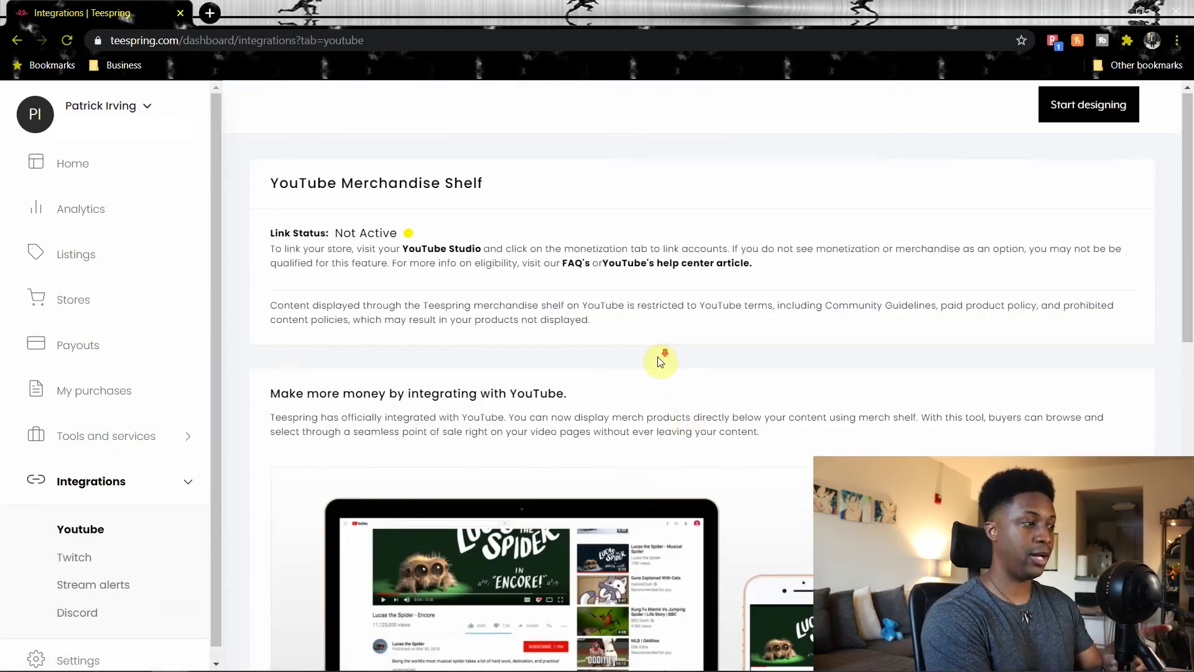
pyautogui.scroll(-3, 658, 358)
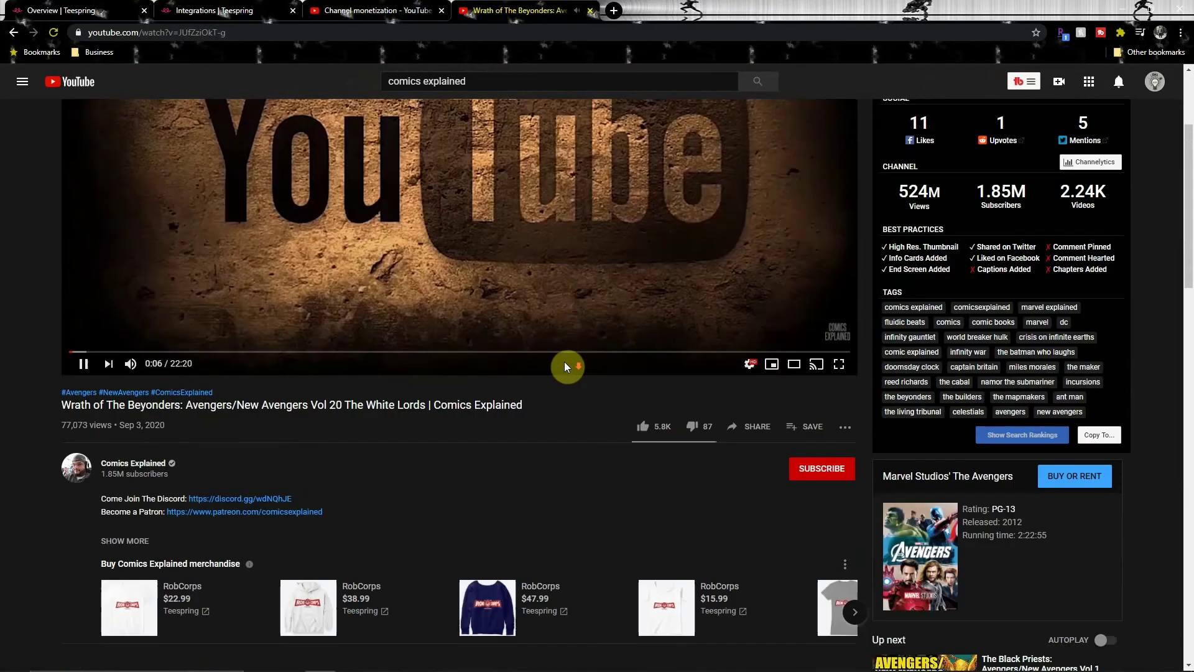
# Examine the YouTube merchandise shelf's link status, sale bonus and eligibility requirements on the YouTube integration page
pyautogui.scroll(-4, 563, 364)
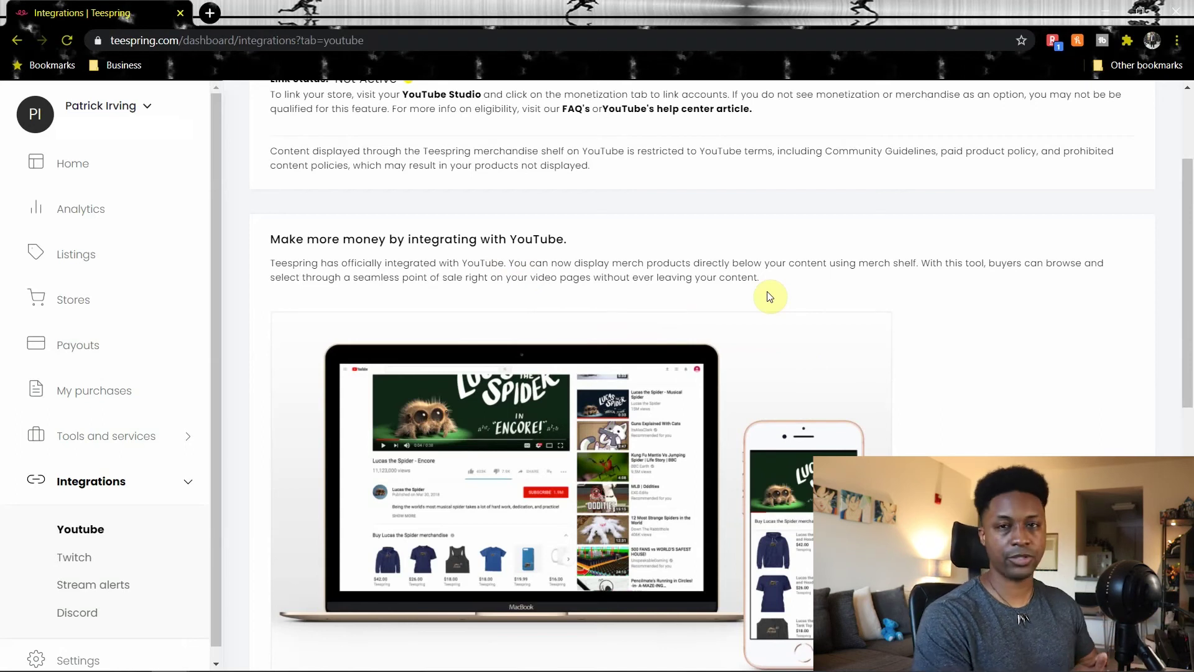
pyautogui.scroll(2, 770, 297)
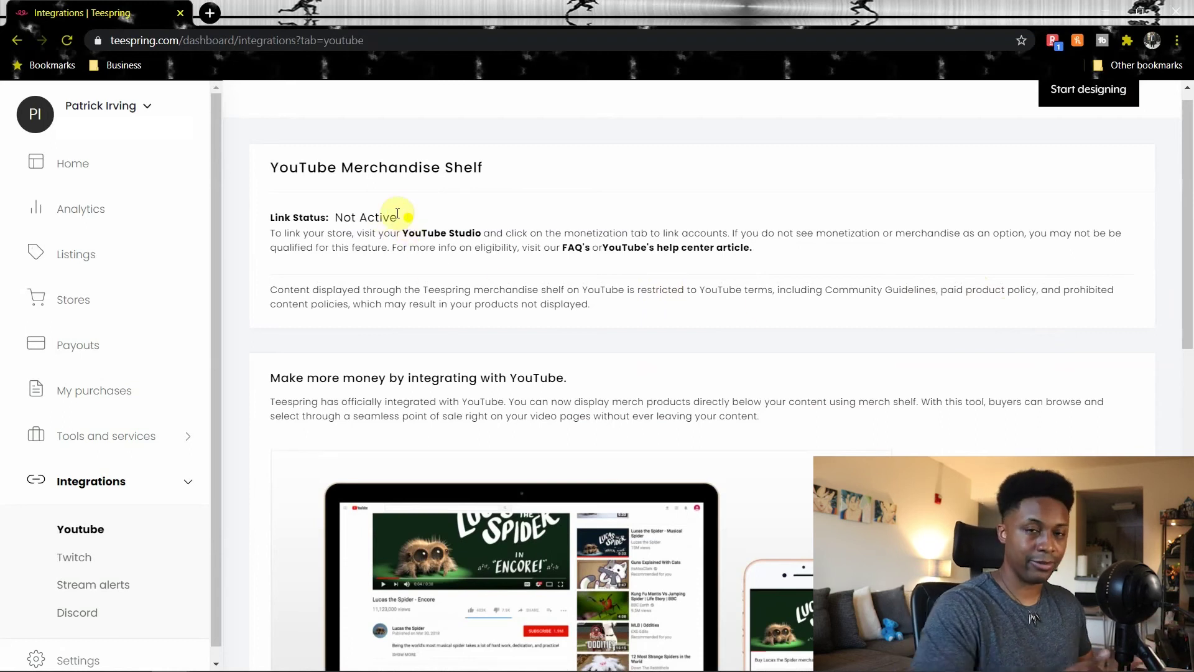
pyautogui.scroll(-10, 628, 270)
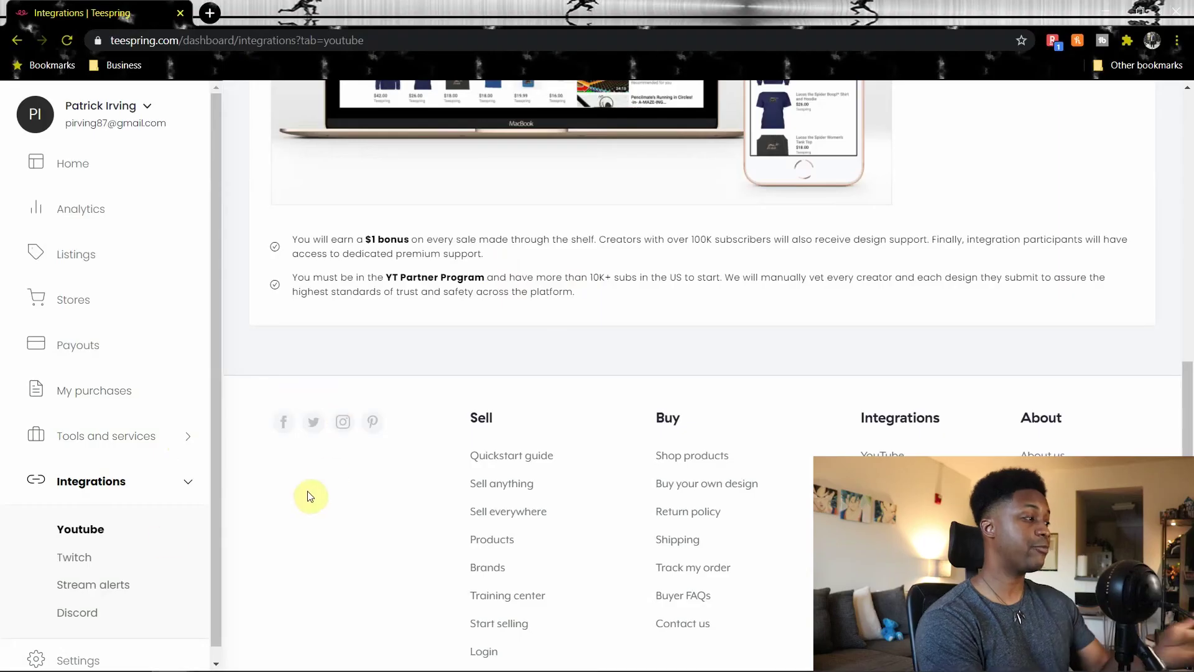
# Open the Twitch integration page and look through the merch store preview and its listed features
pyautogui.click(105, 557)
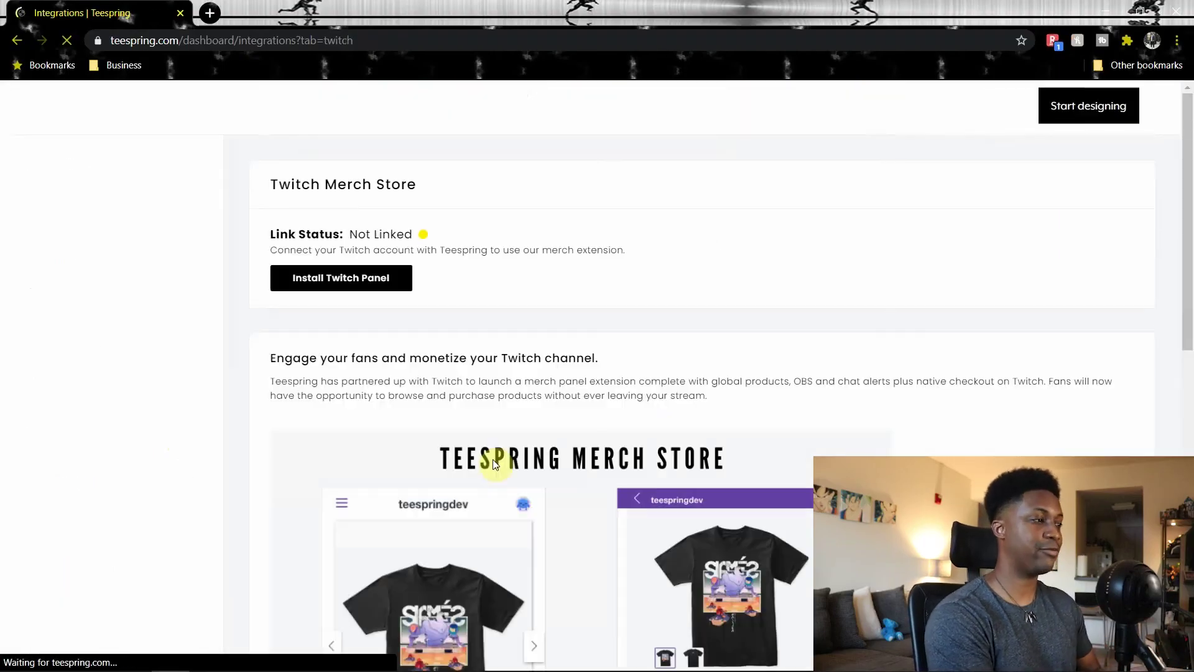
pyautogui.scroll(-6, 728, 333)
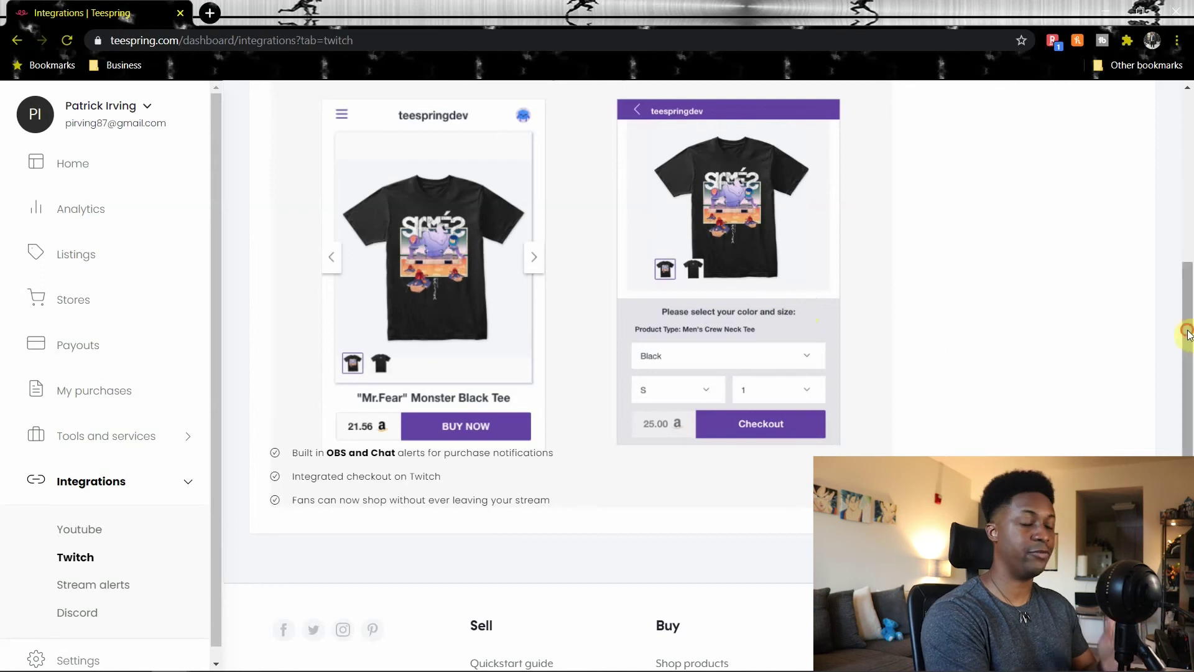
pyautogui.moveTo(1189, 338); pyautogui.dragTo(1186, 295)
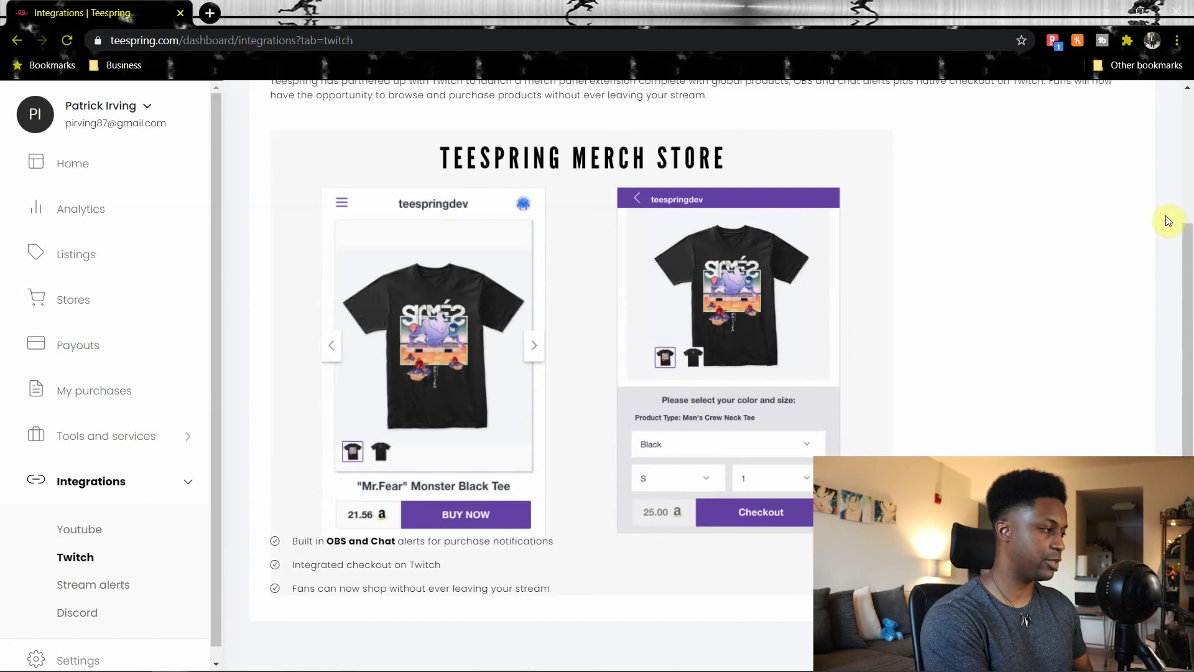
# View the Streamlabs connection on the stream alerts integration page and the Discord connection on its own integration page
pyautogui.click(130, 591)
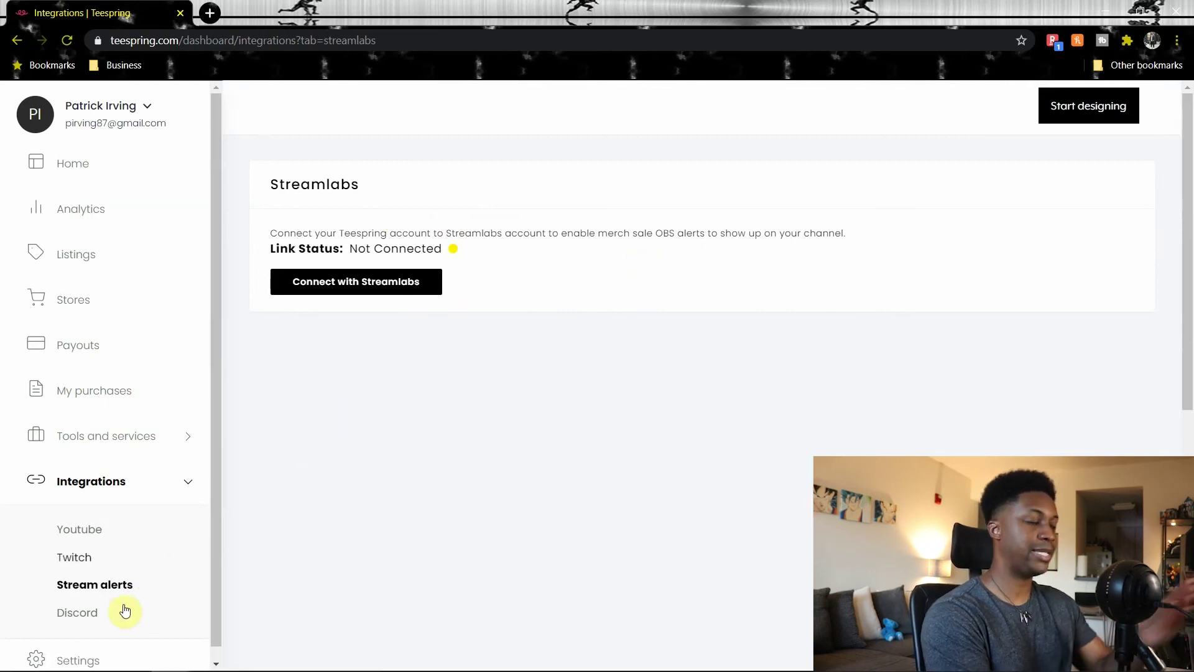
pyautogui.click(88, 614)
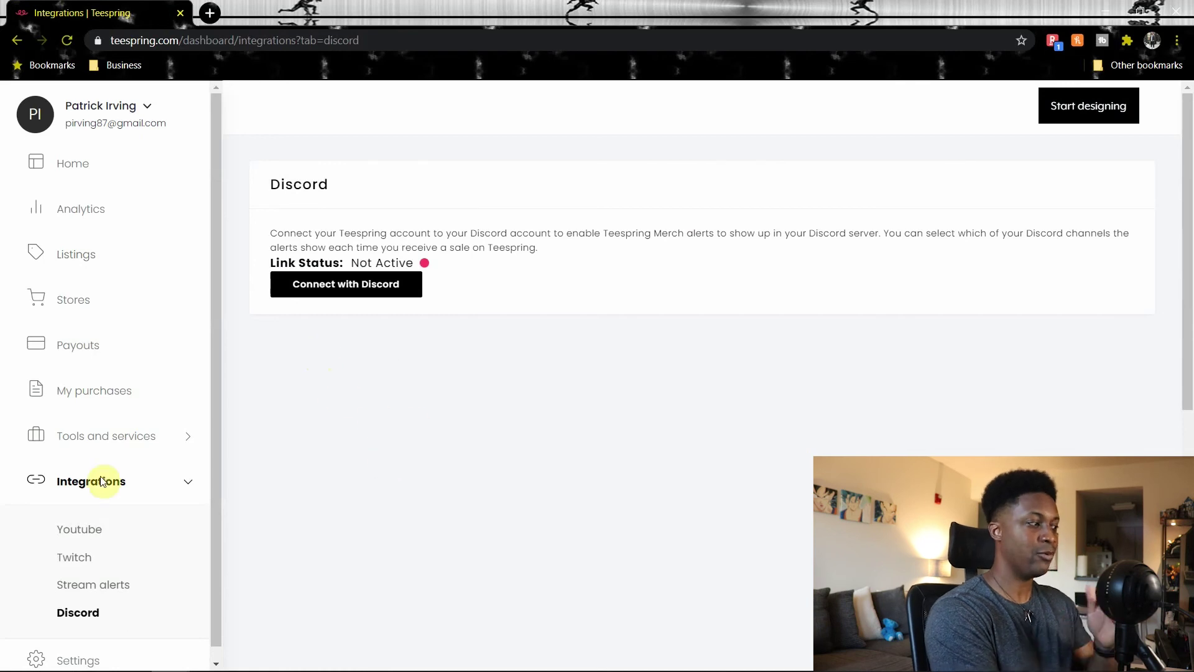
pyautogui.scroll(-1, 107, 625)
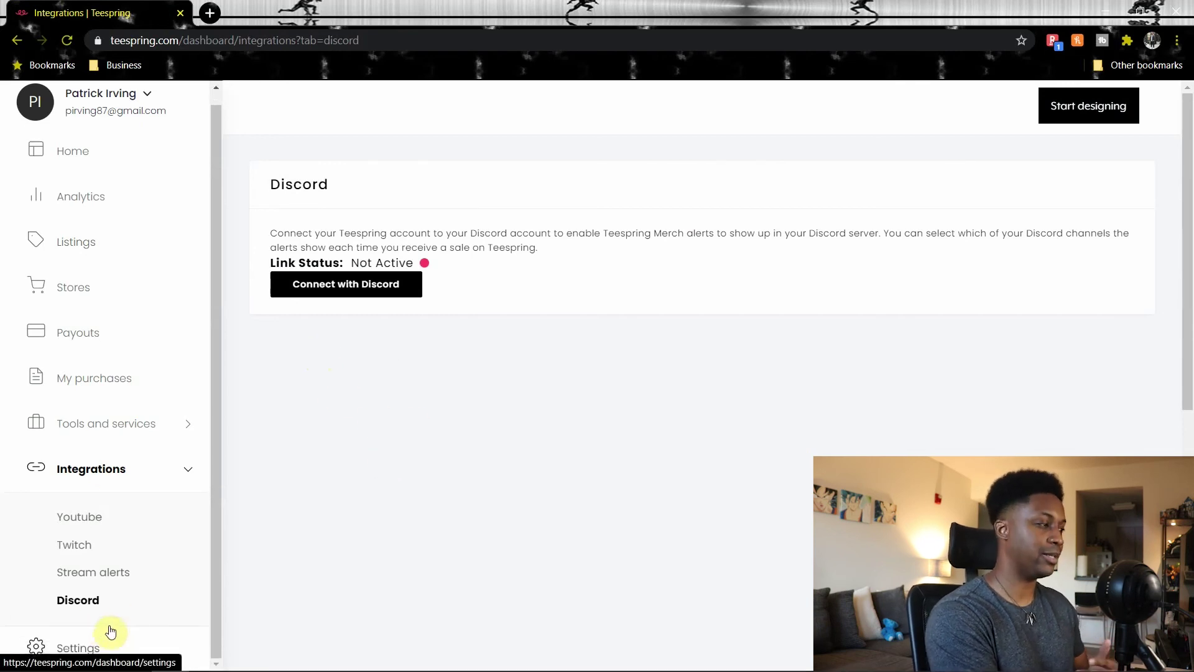